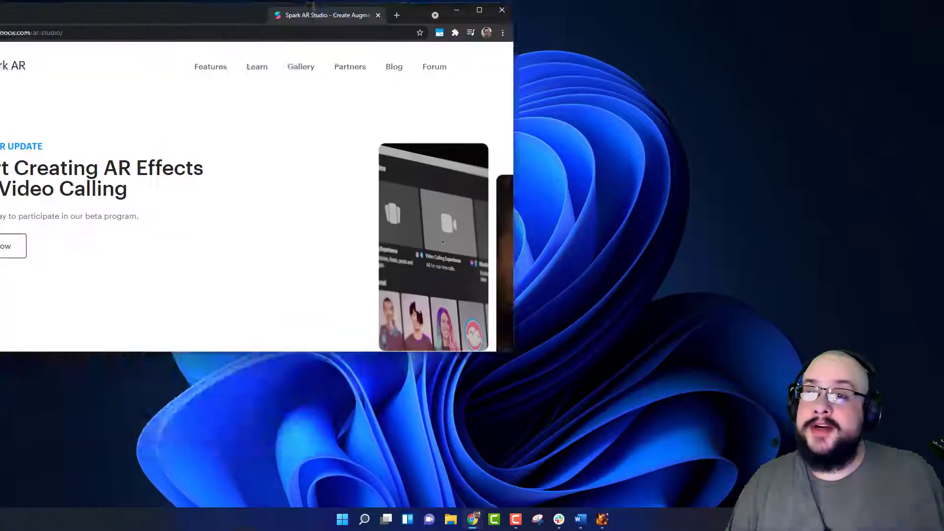
- Go to the Spark AR Studio download page in Chrome and start downloading the installer
double_click(331, 5)
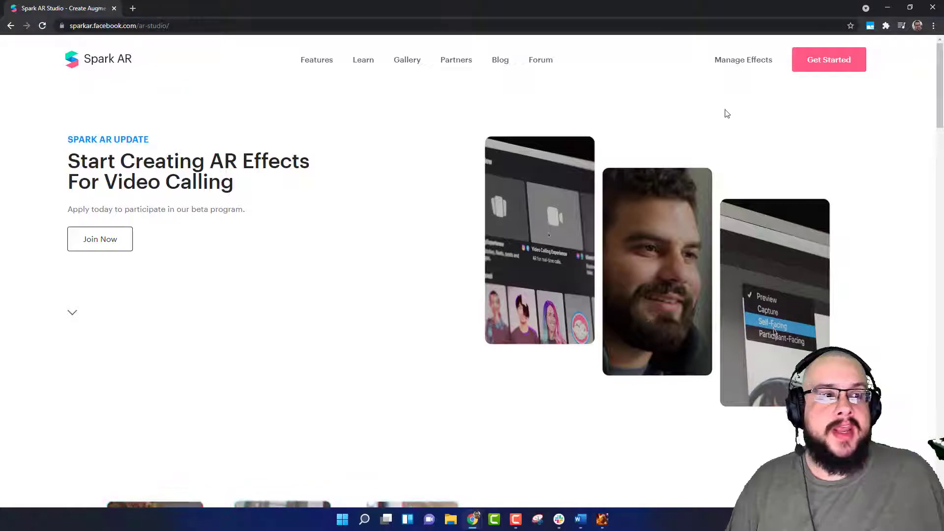
scroll(740, 109, down, 8)
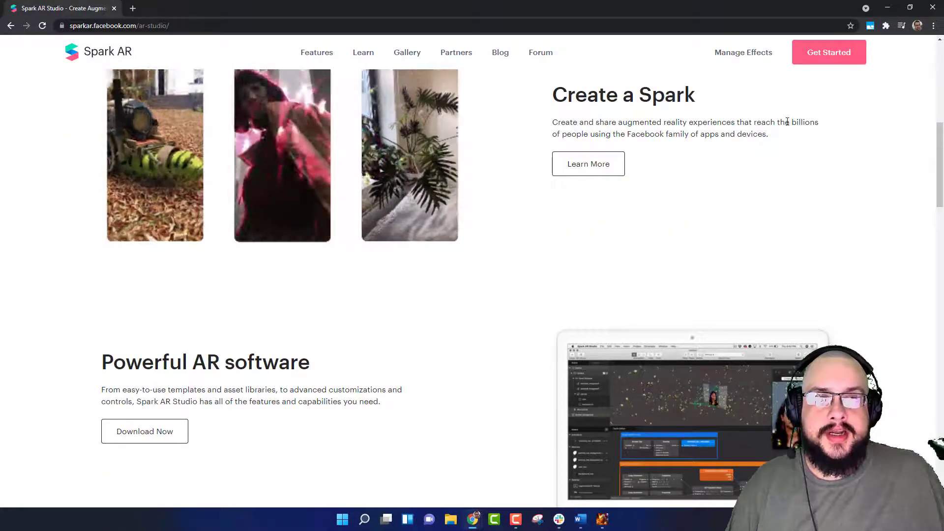
scroll(189, 333, down, 3)
click(148, 283)
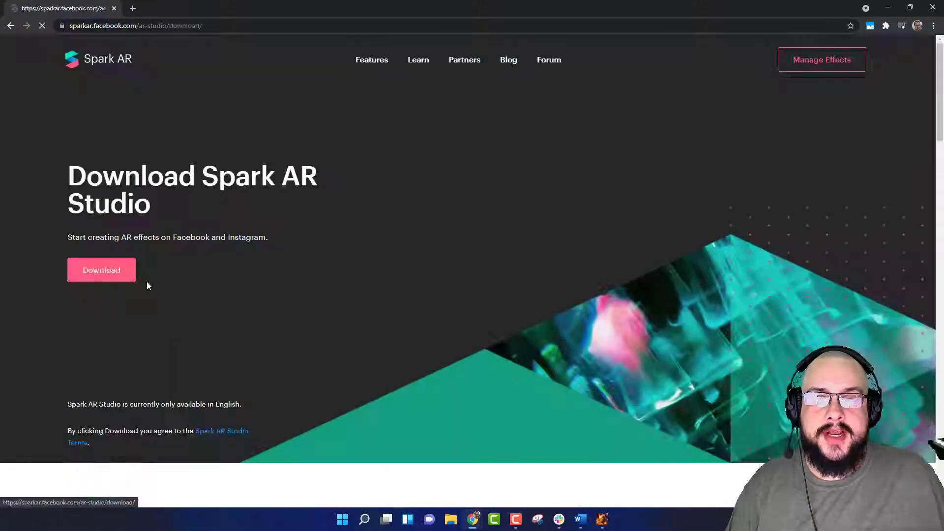
click(111, 268)
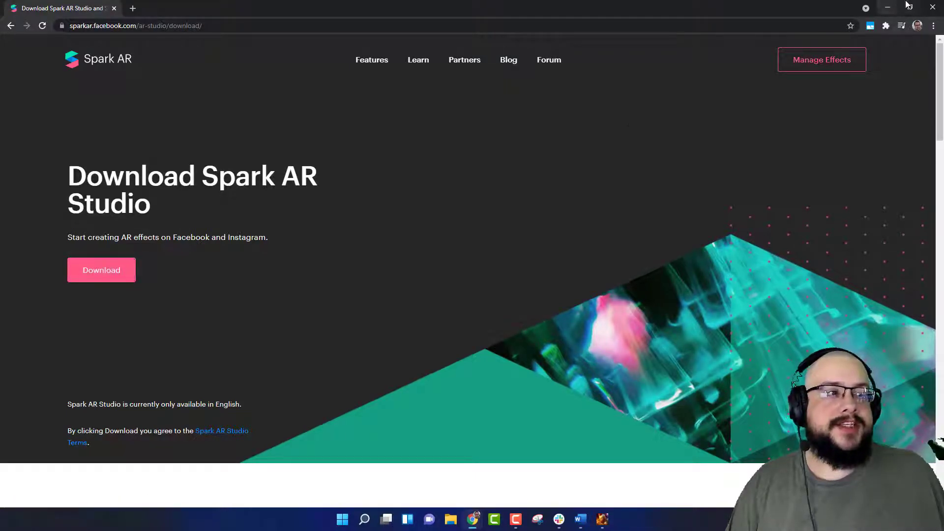
- Minimize Chrome and launch Spark AR Studio by searching 'spark' in Windows search
click(889, 6)
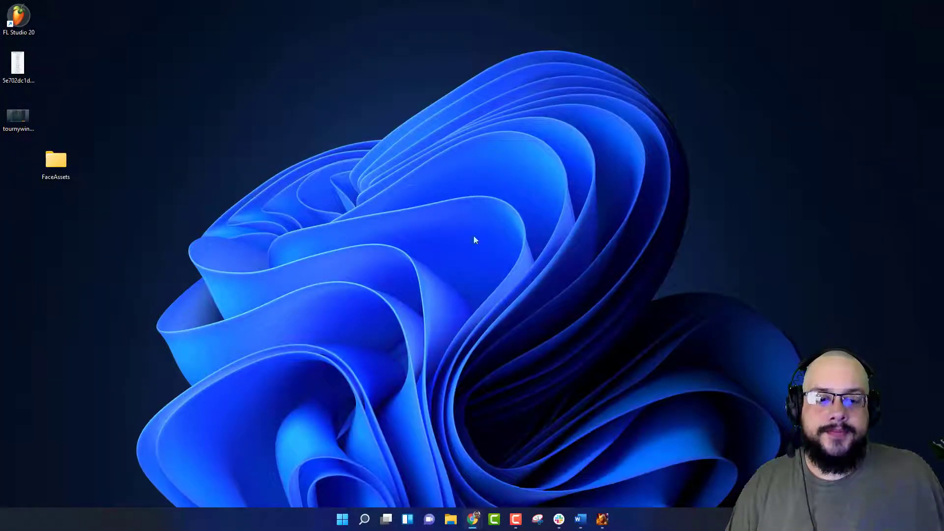
click(342, 520)
text(spark)
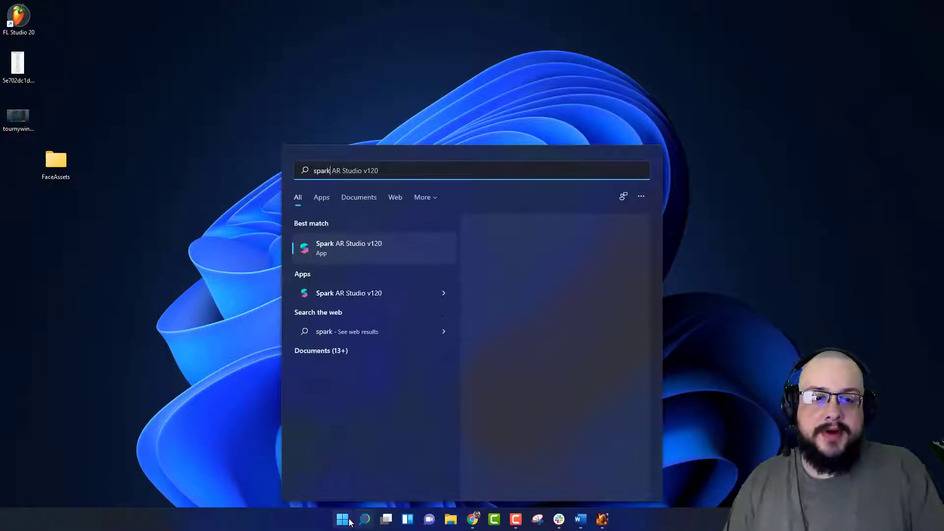
key(Return)
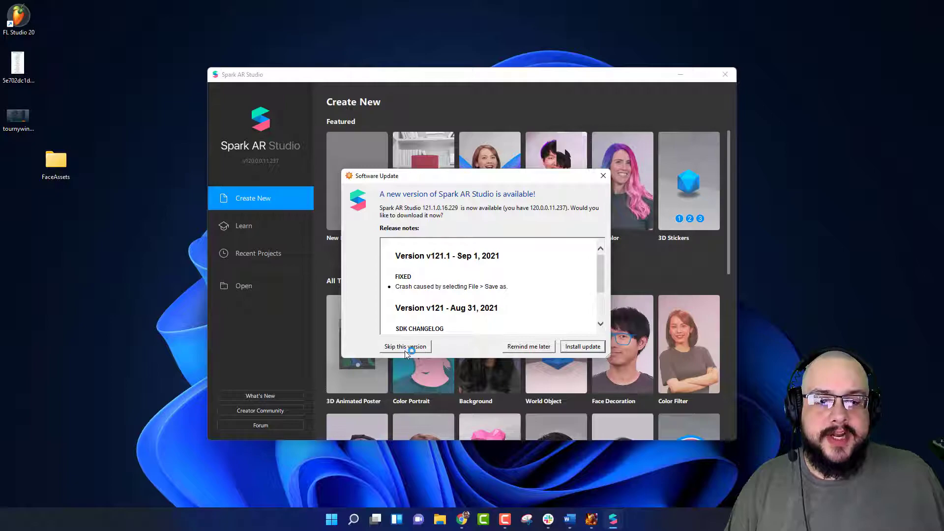
- Postpone the update with Remind me later and browse the project templates
click(521, 346)
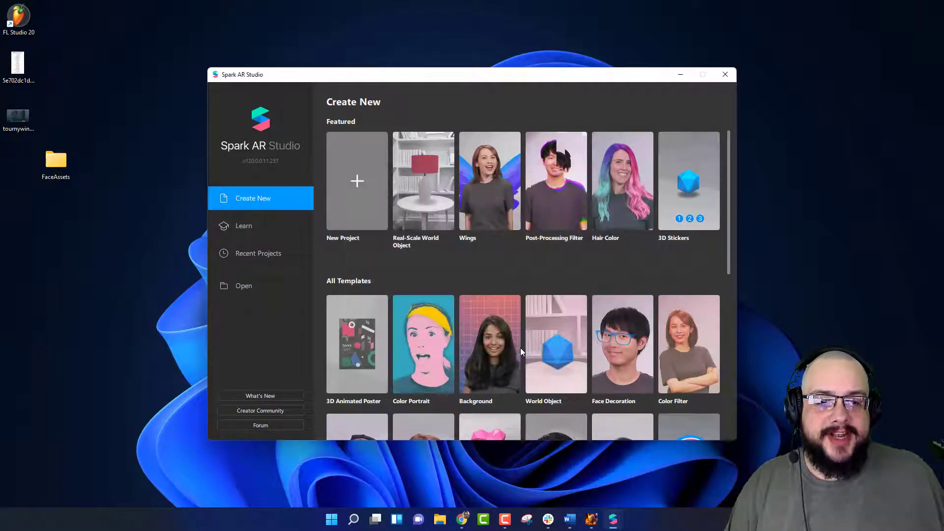
scroll(437, 236, down, 3)
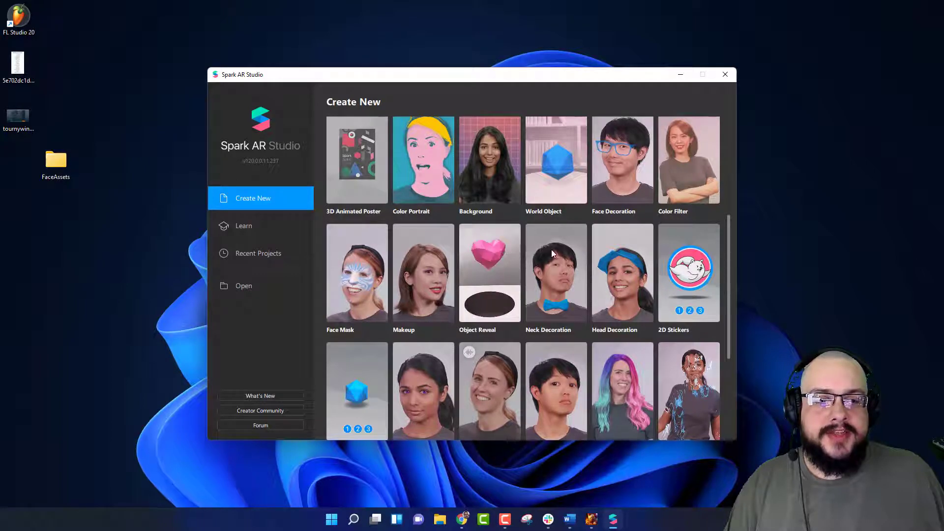
scroll(624, 258, down, 2)
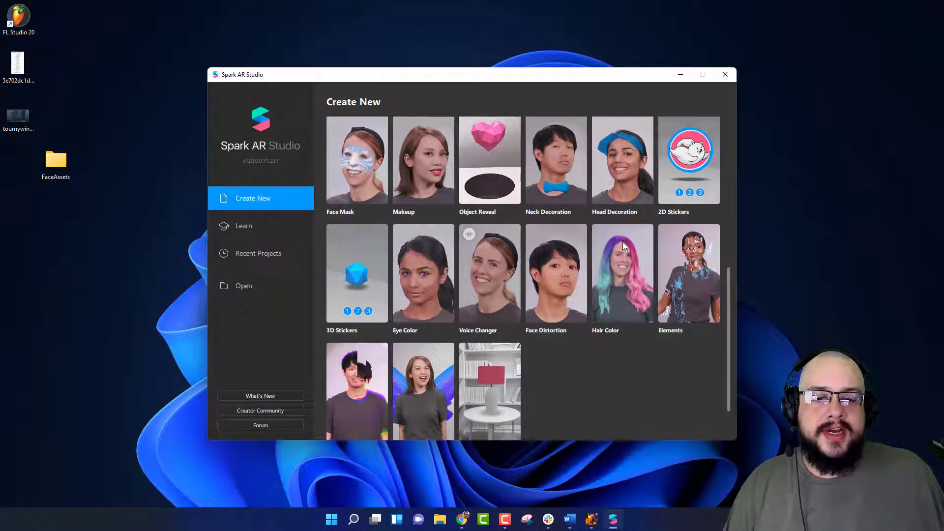
scroll(622, 242, down, 1)
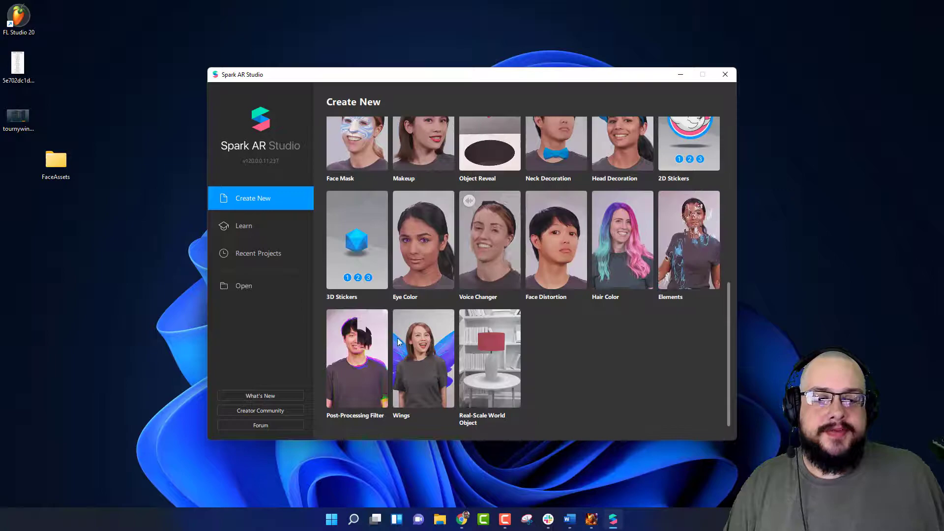
scroll(538, 288, up, 3)
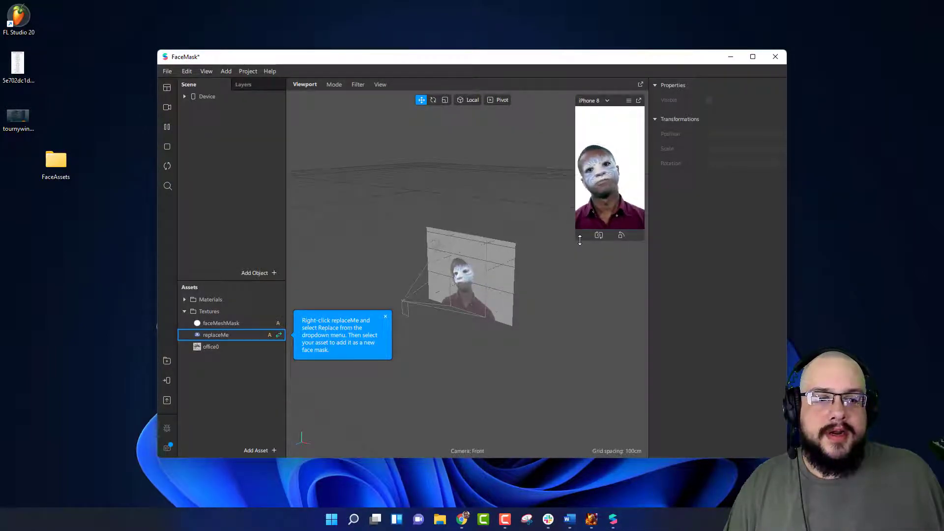
- Maximize the FaceMask window, widen the simulator preview, and show the replaceMe texture's properties
double_click(523, 58)
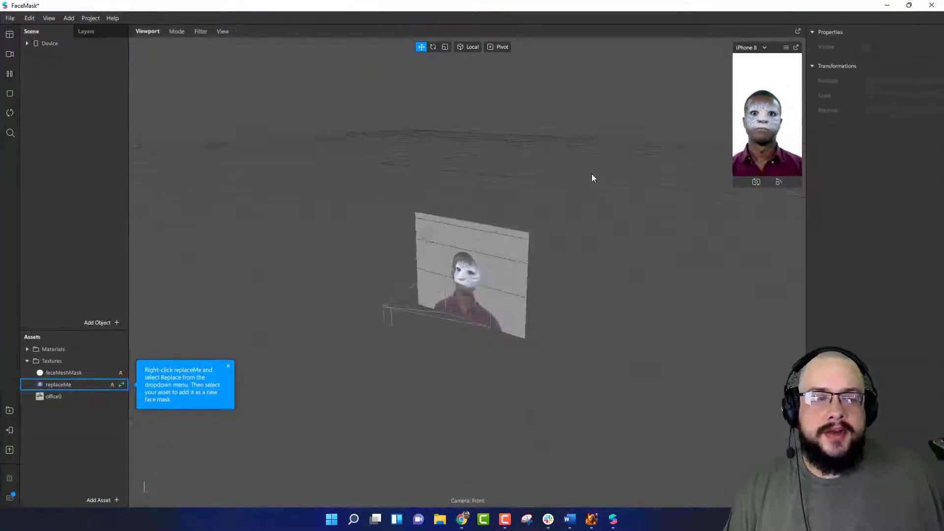
drag(733, 186, 653, 196)
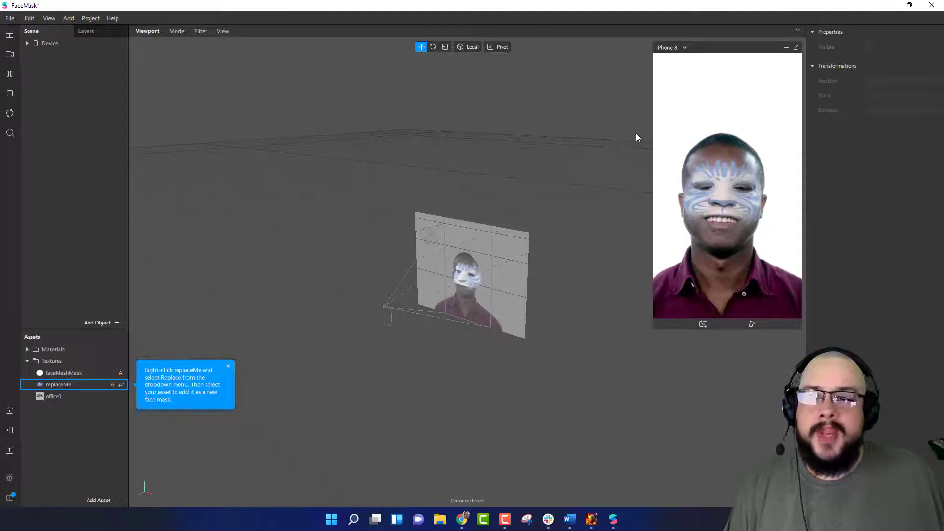
click(10, 74)
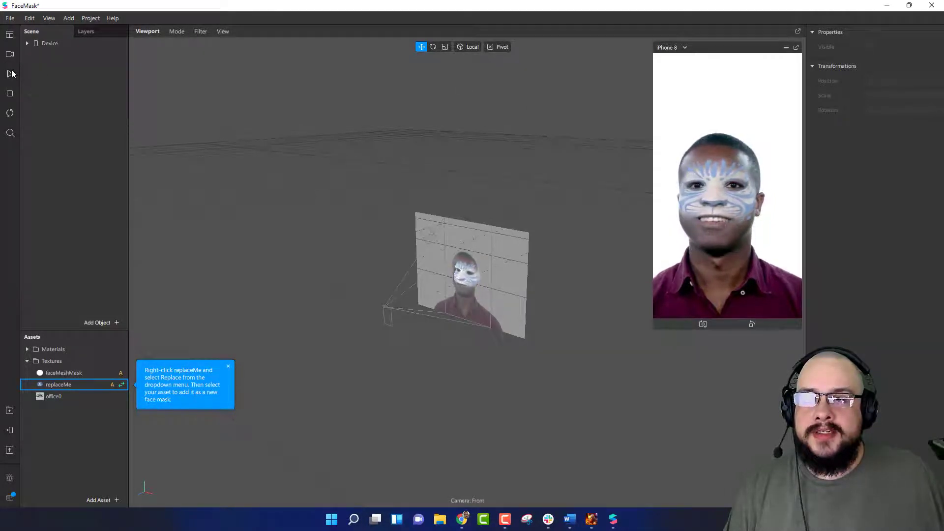
click(10, 74)
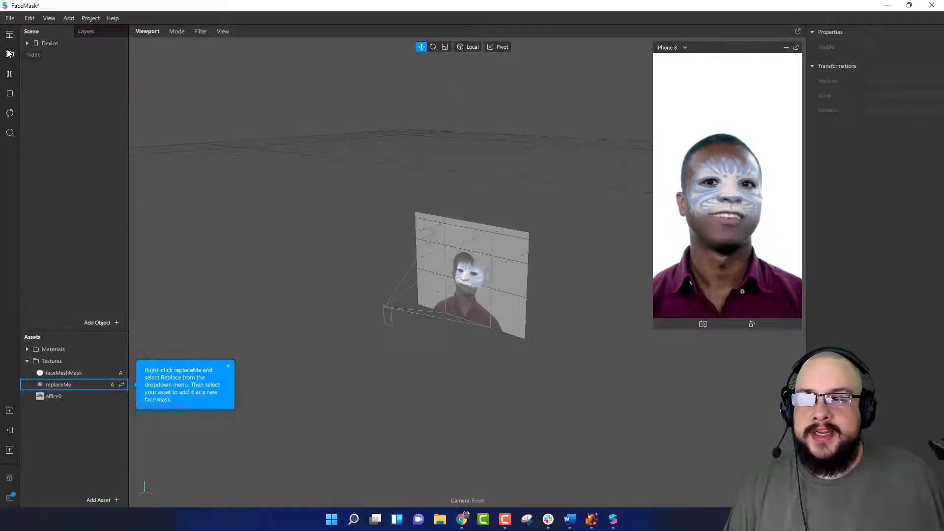
click(9, 53)
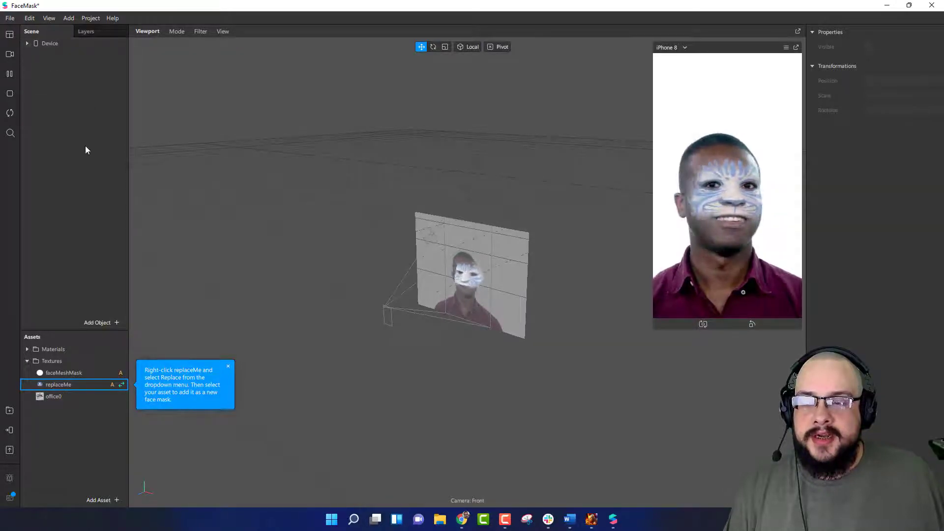
click(60, 385)
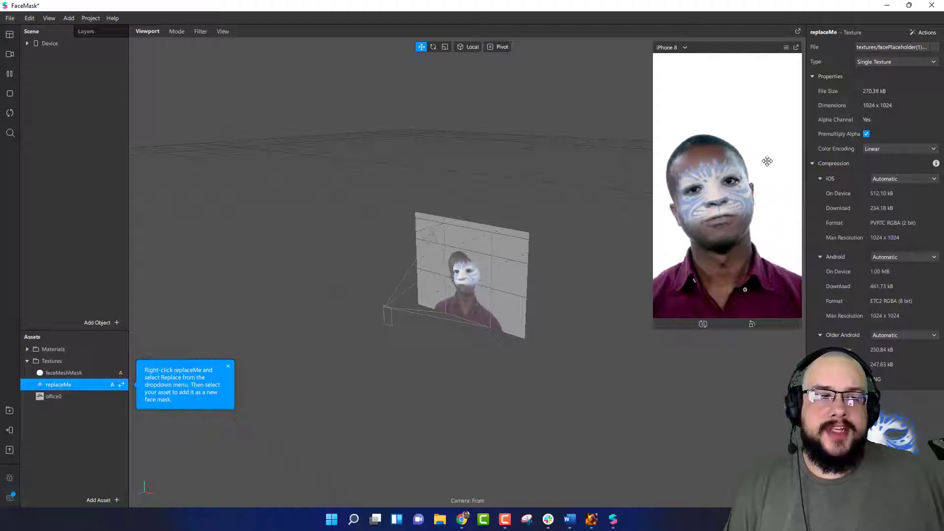
- Expand Device, Camera, Focal Distance and faceTracker0, then select faceMesh0 to inspect its material
click(27, 43)
click(31, 55)
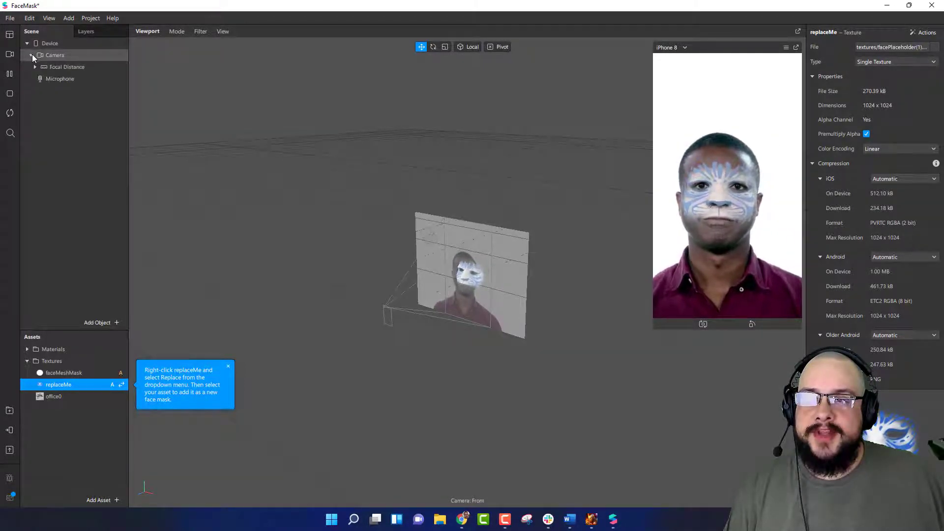
click(35, 67)
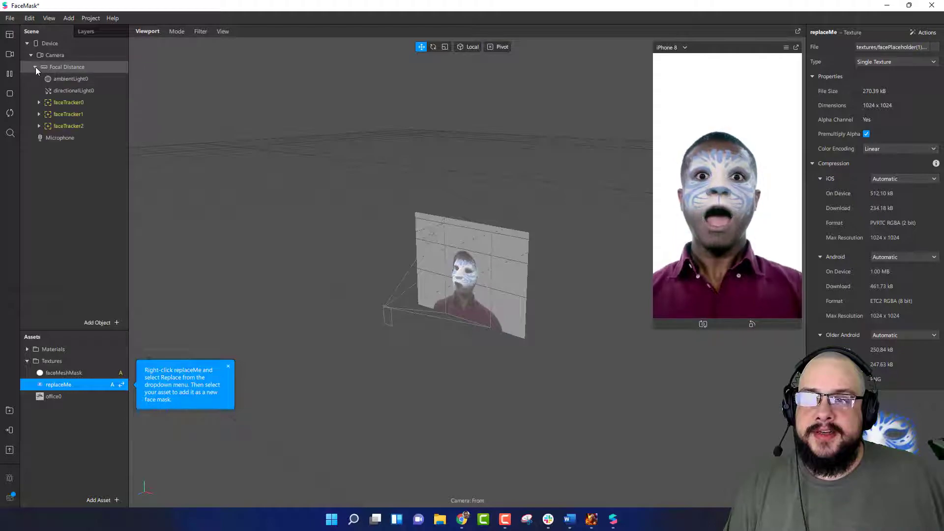
click(39, 102)
click(59, 114)
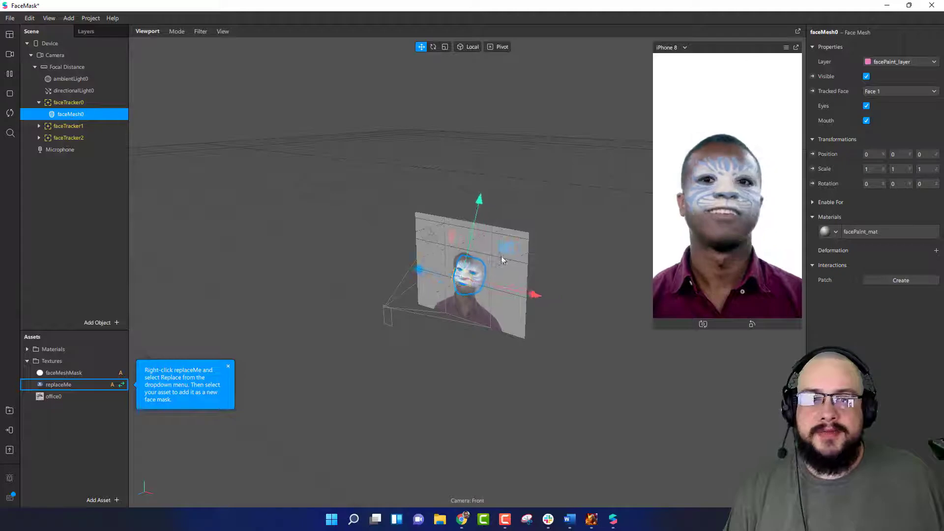
scroll(501, 285, up, 5)
scroll(500, 312, up, 5)
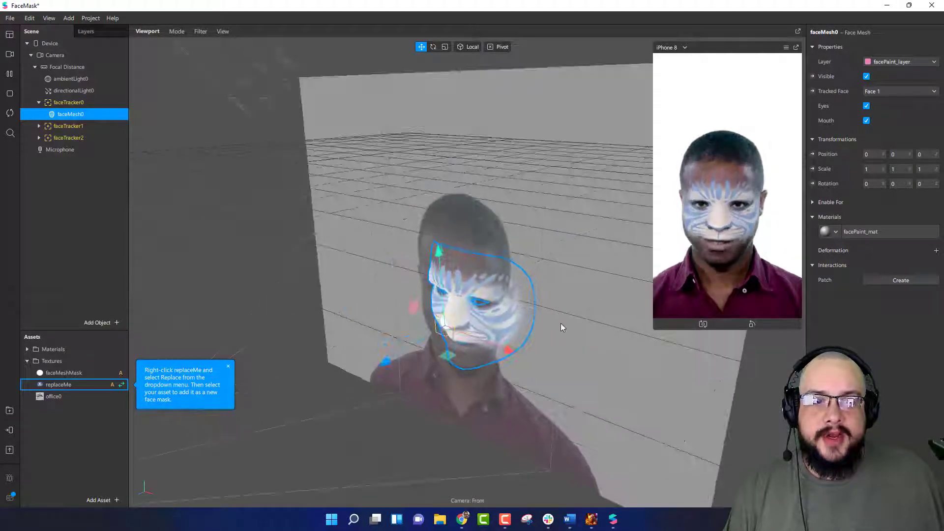
drag(531, 309, 564, 248)
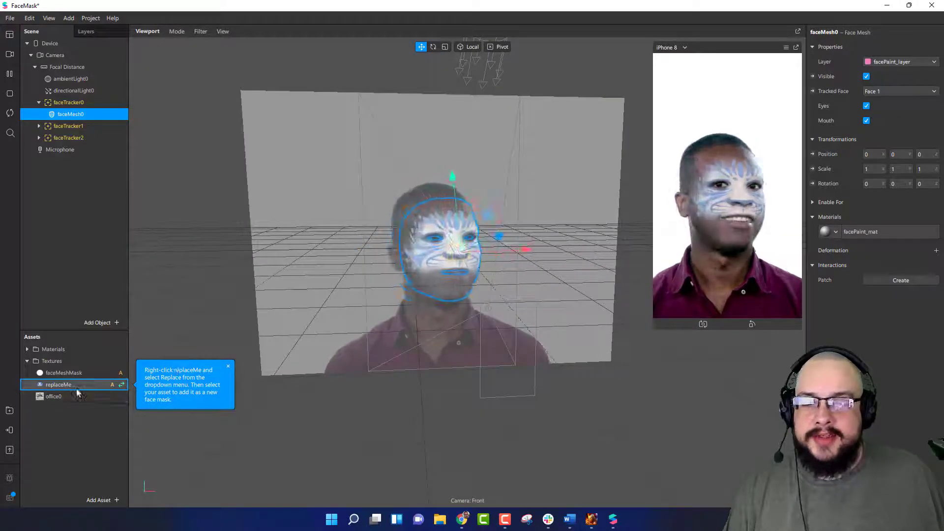
- Locate the replaceMe texture on disk and open facePlaceholder(1).png with Adobe Photoshop 2020
right_click(55, 384)
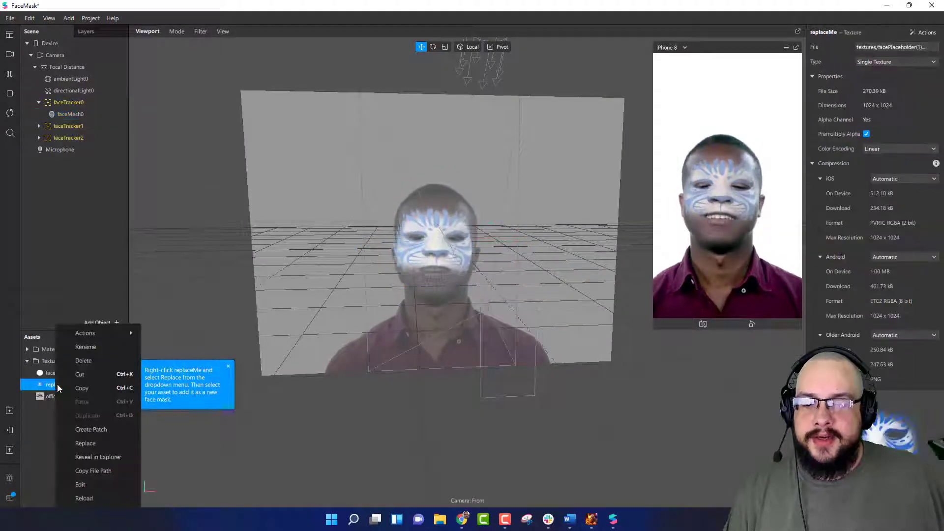
click(91, 456)
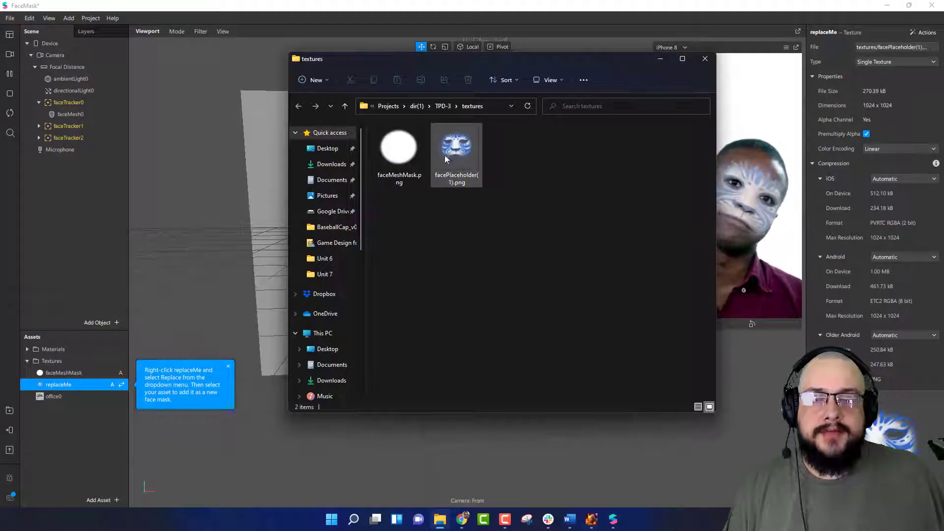
right_click(459, 141)
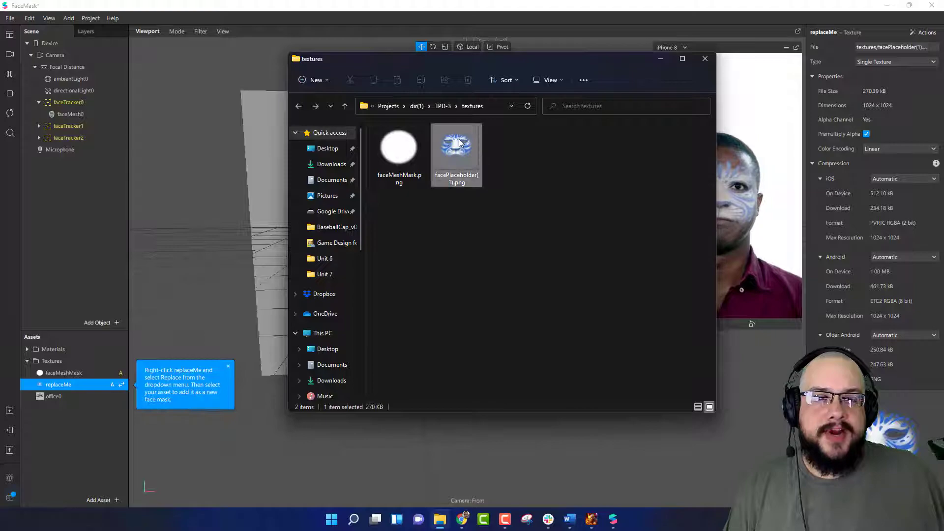
mouse_move(494, 188)
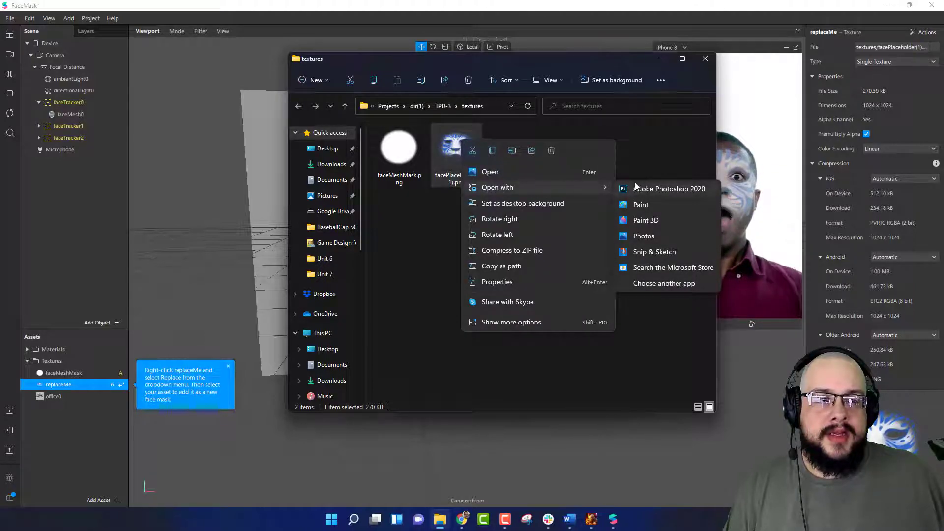
click(653, 189)
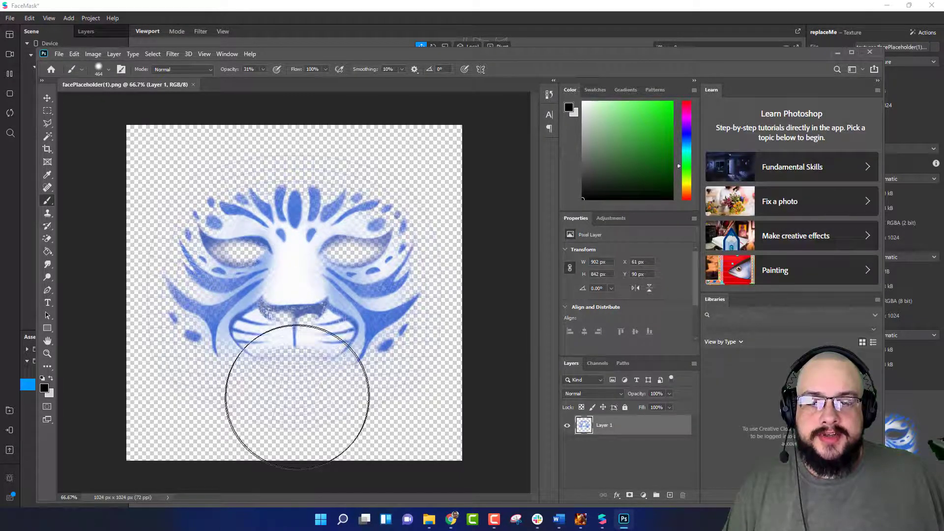
- Maximize Photoshop and add a new empty Layer 2 via Layer > New > Layer
alt+scroll(295, 391, up, 3)
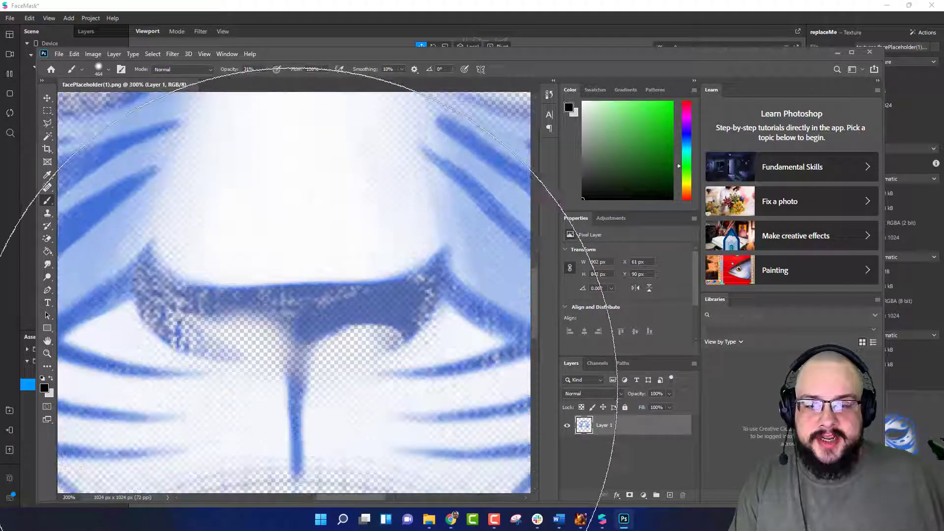
scroll(304, 388, down, 5)
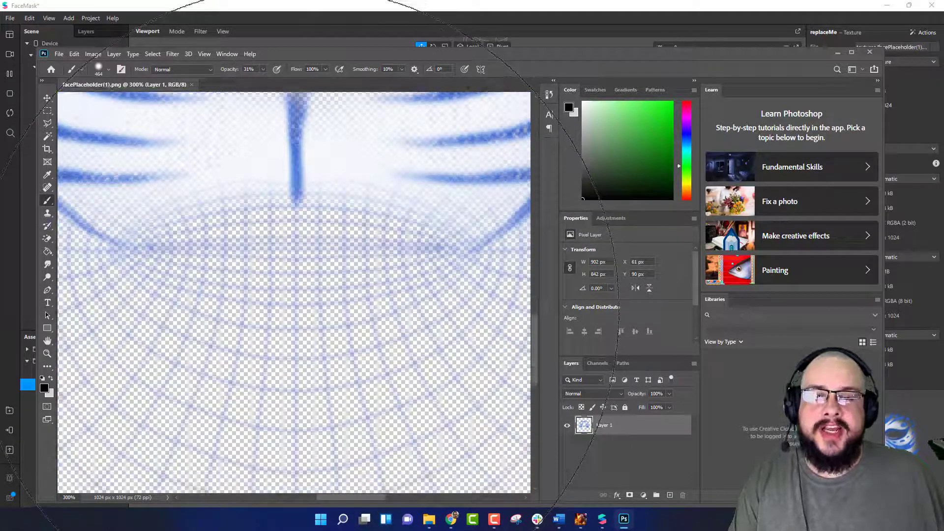
scroll(290, 295, up, 1)
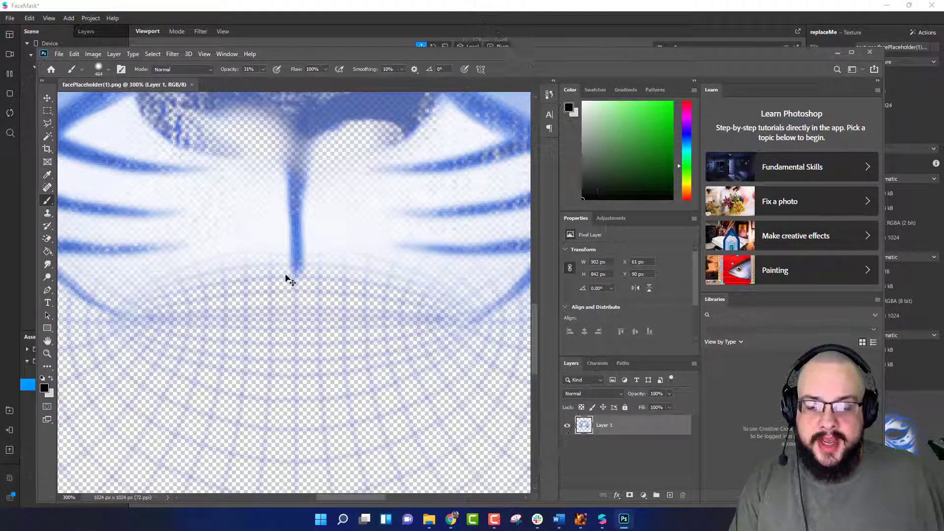
alt+scroll(285, 278, down, 3)
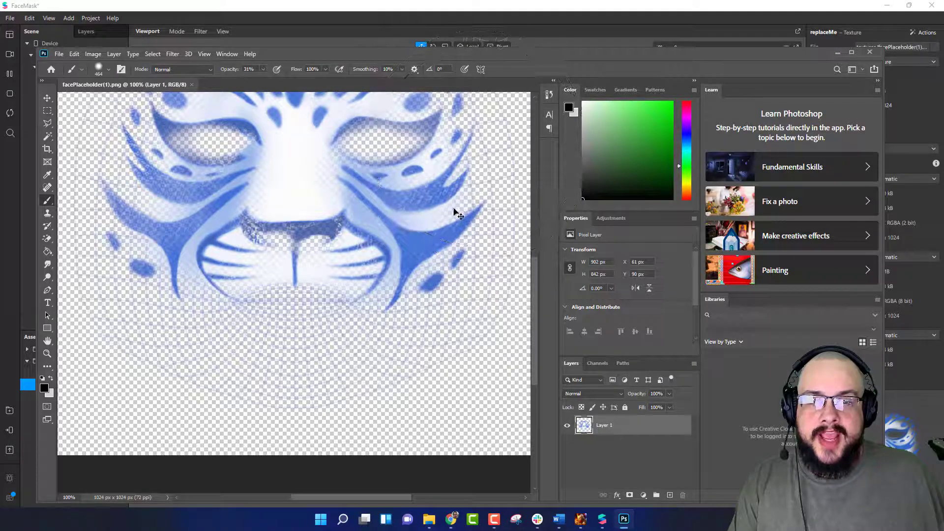
alt+scroll(457, 215, down, 1)
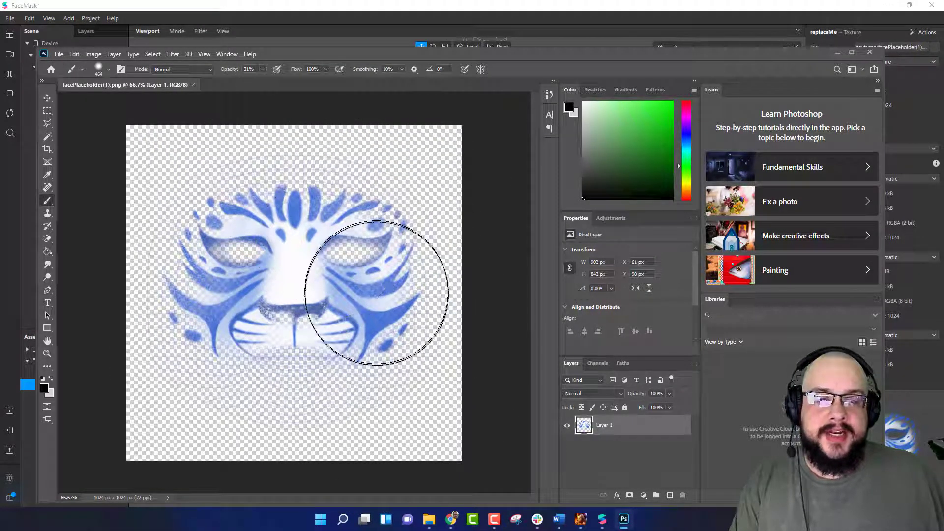
double_click(391, 53)
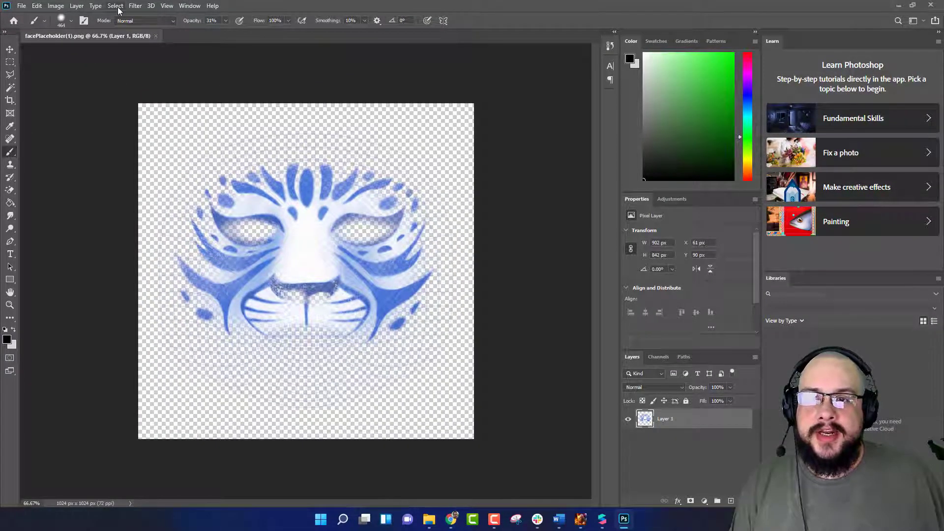
click(77, 6)
mouse_move(98, 15)
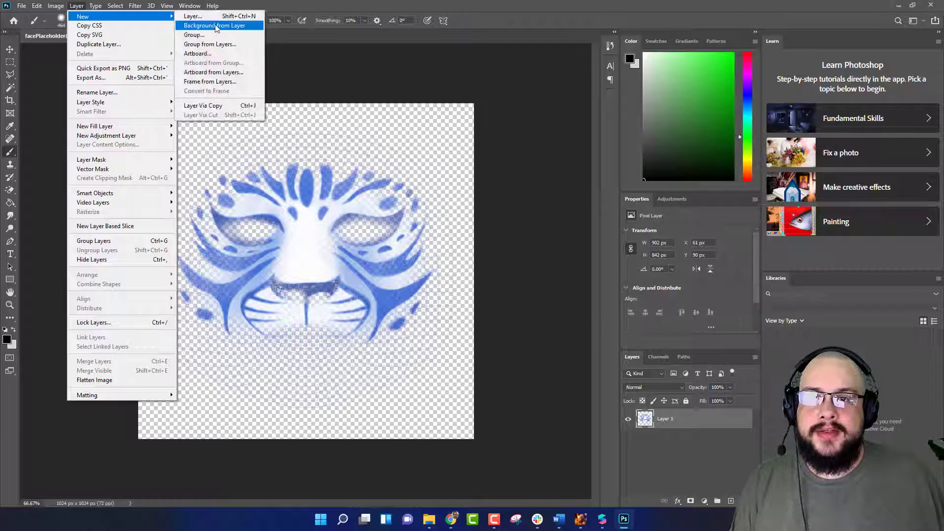
click(196, 15)
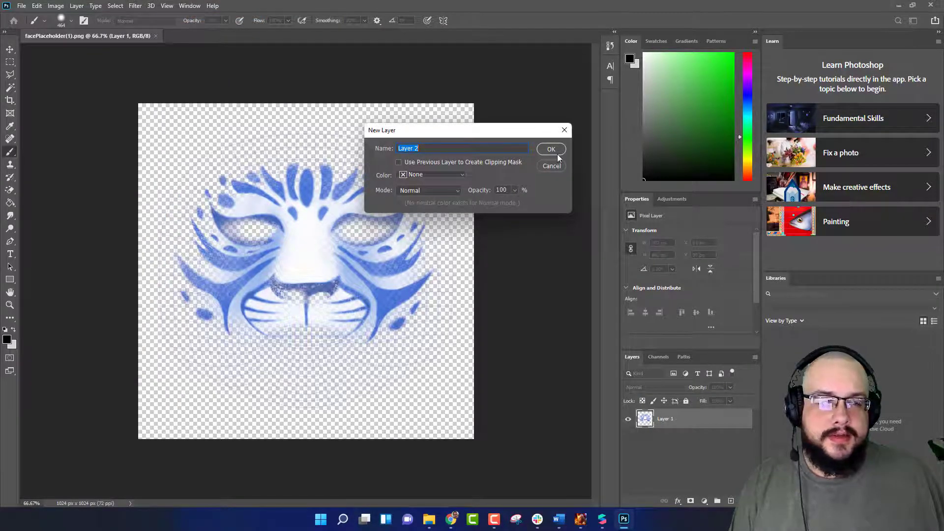
click(555, 152)
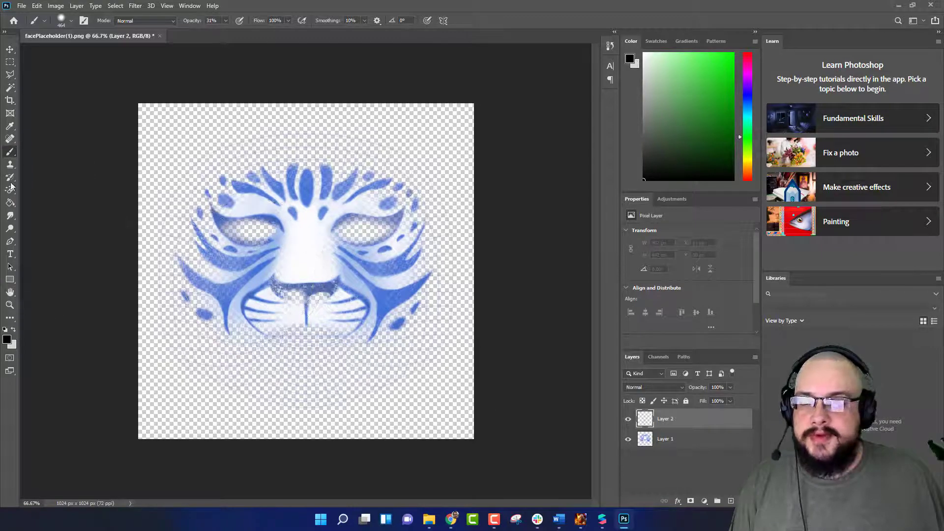
- Bring up the brush preset list and expand the General Brushes folder
right_click(10, 153)
click(70, 20)
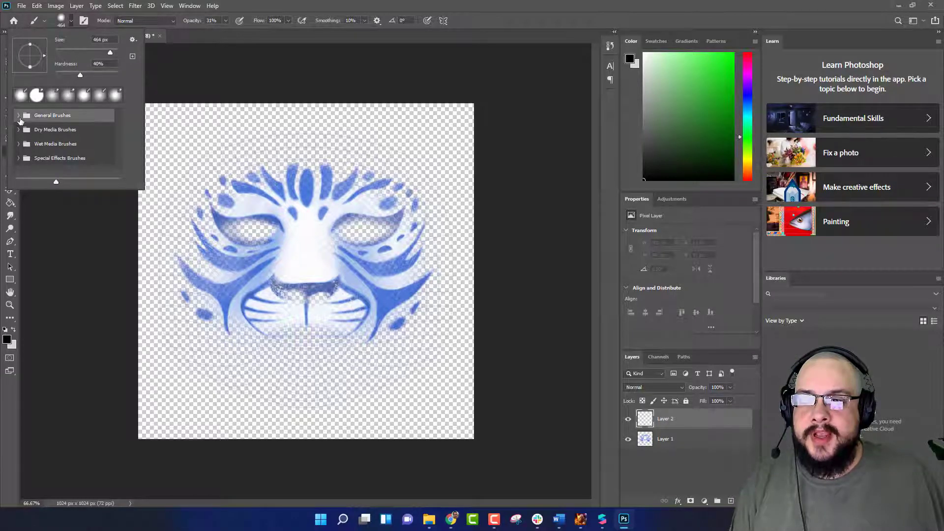
click(20, 116)
- Choose the Wet Media brush Kyle's Real Oils - 01 and paint black stripes on the cheeks
scroll(40, 130, down, 6)
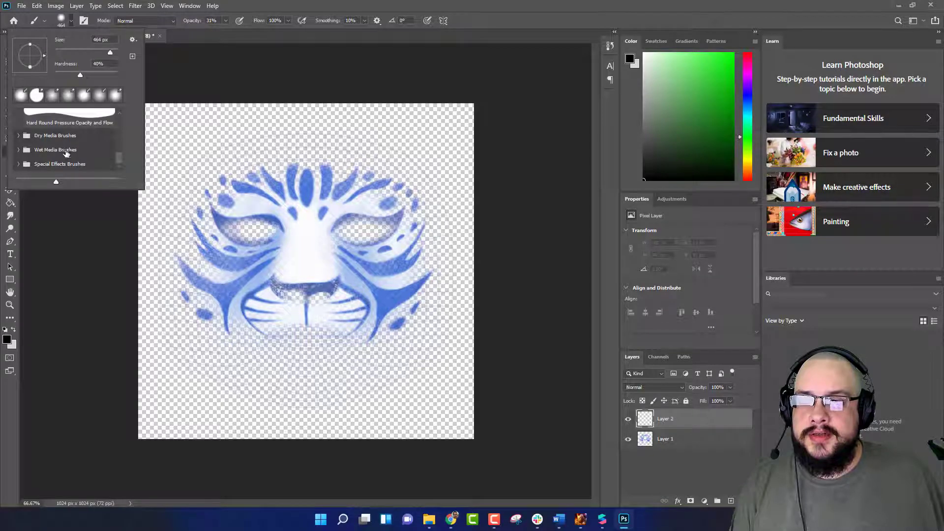
click(15, 149)
scroll(78, 154, down, 4)
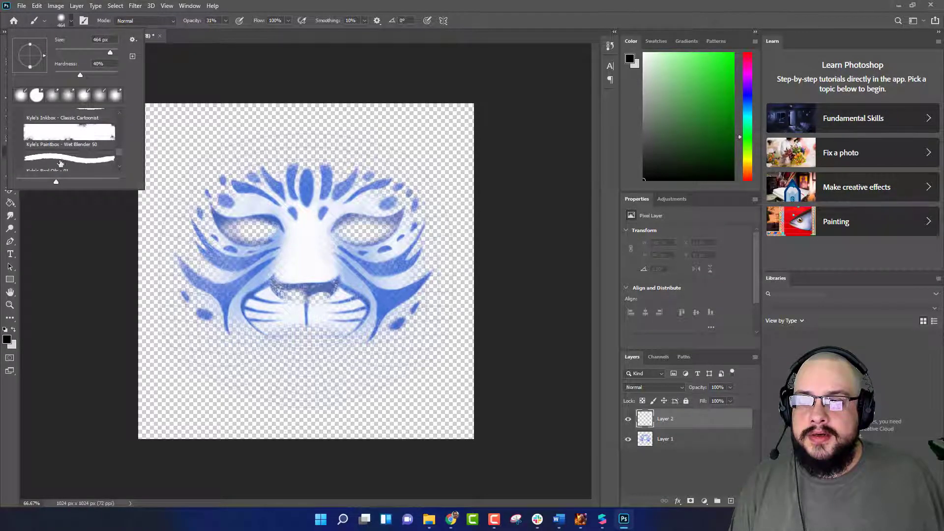
click(59, 159)
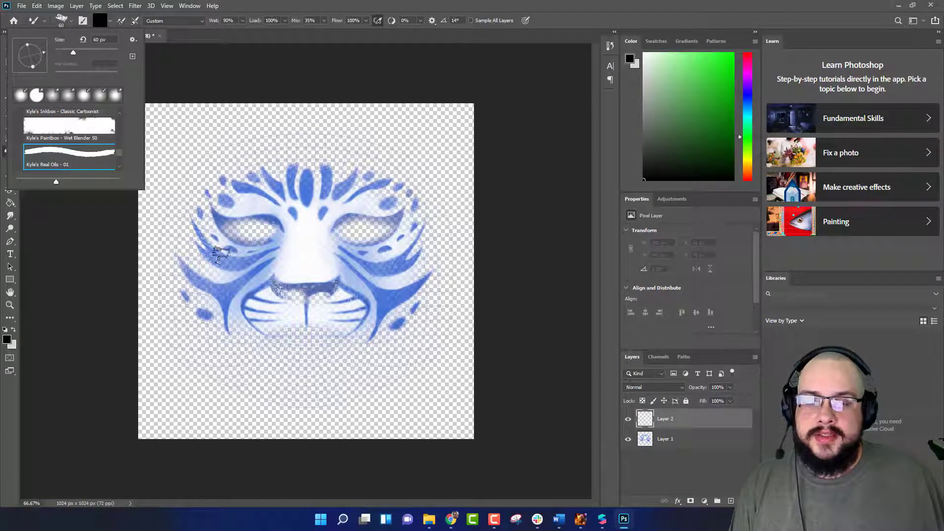
click(338, 11)
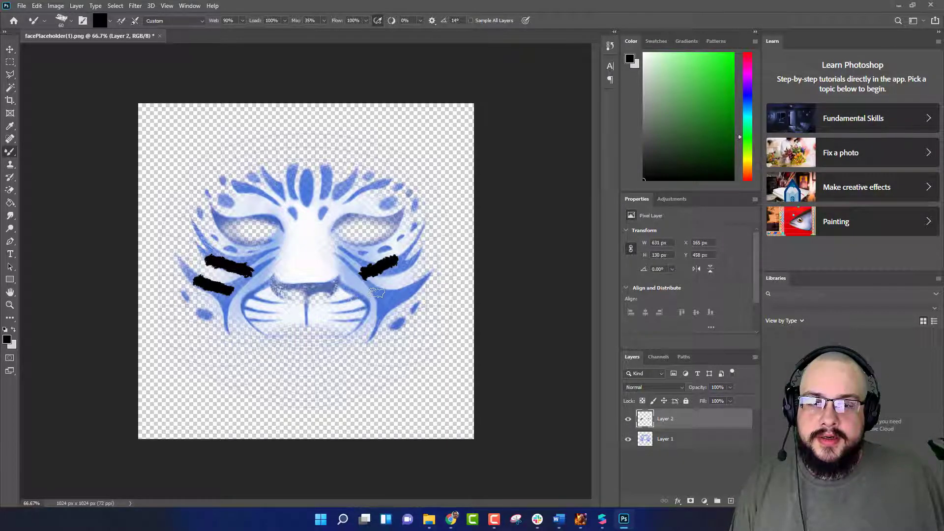
drag(376, 293, 400, 279)
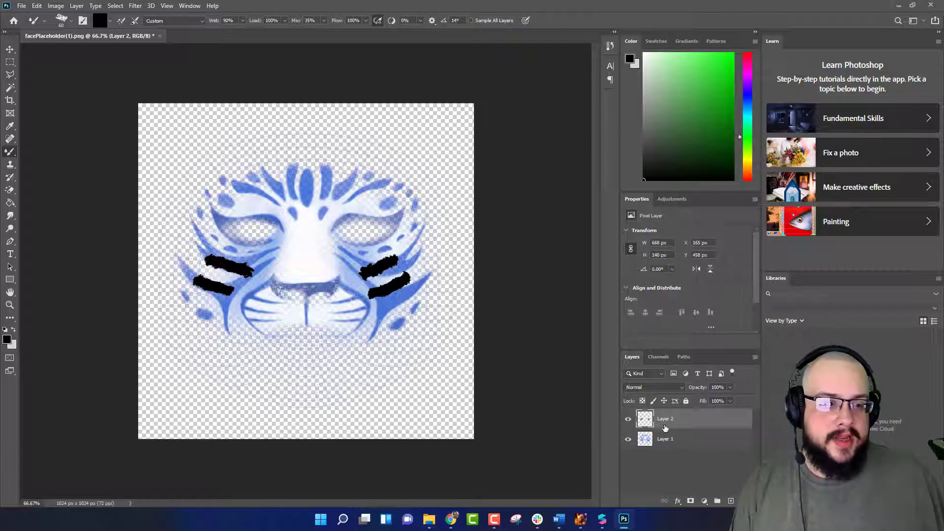
- Give Layer 2 a light grey b2b2b2 Color Overlay through its Blending Options
right_click(664, 428)
click(684, 23)
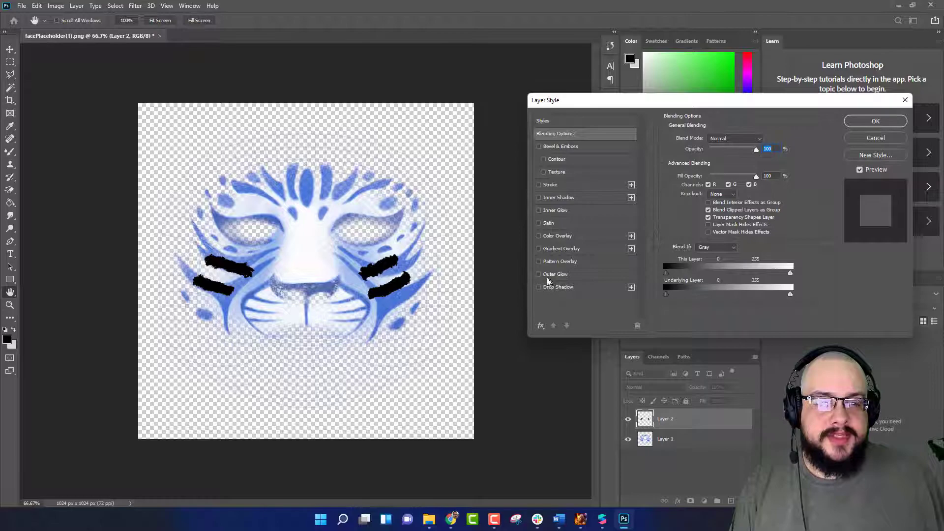
click(557, 235)
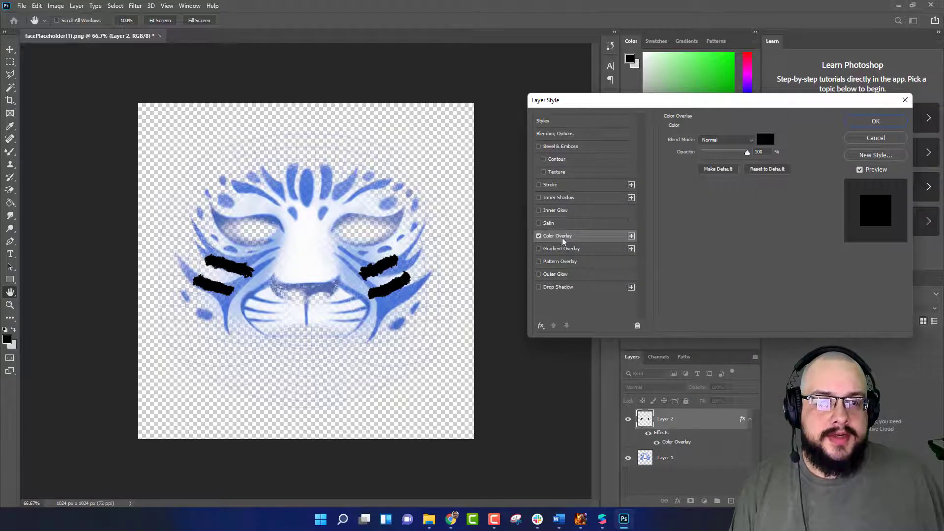
click(765, 142)
text(ff0000)
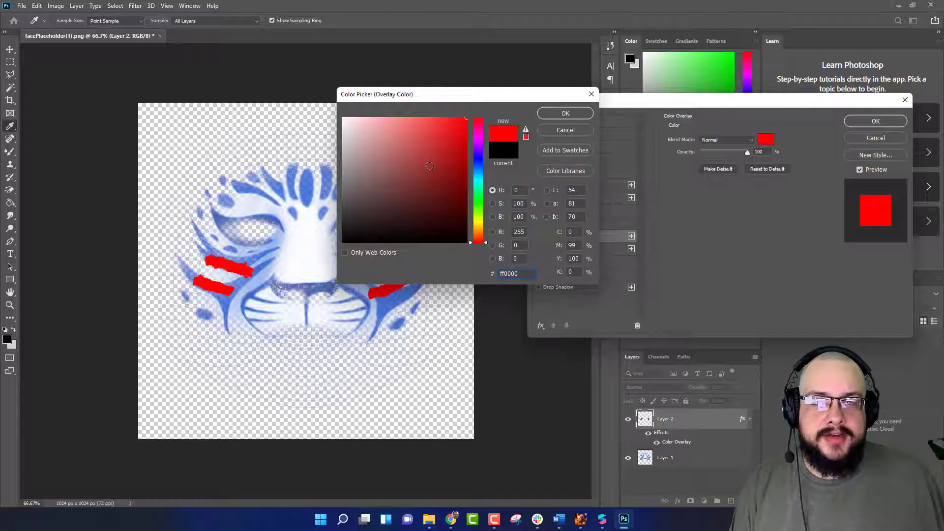
drag(430, 166, 342, 155)
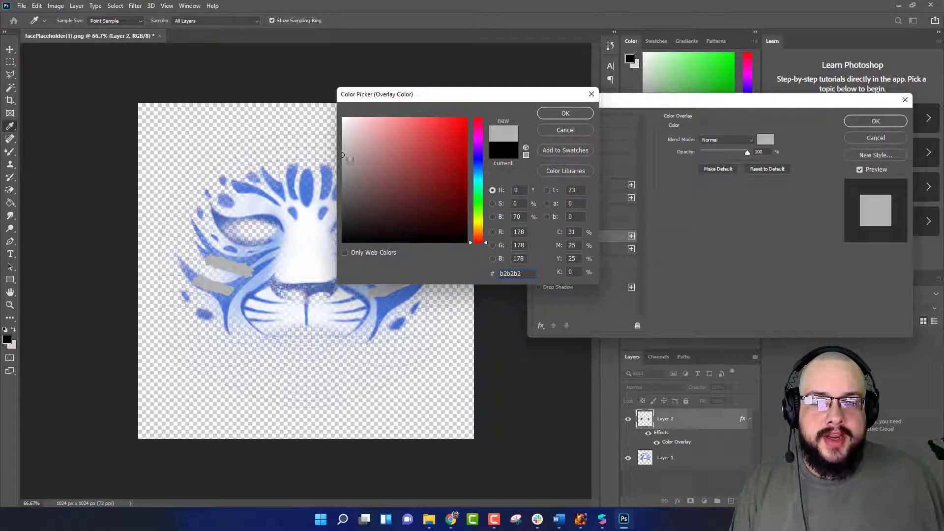
click(559, 117)
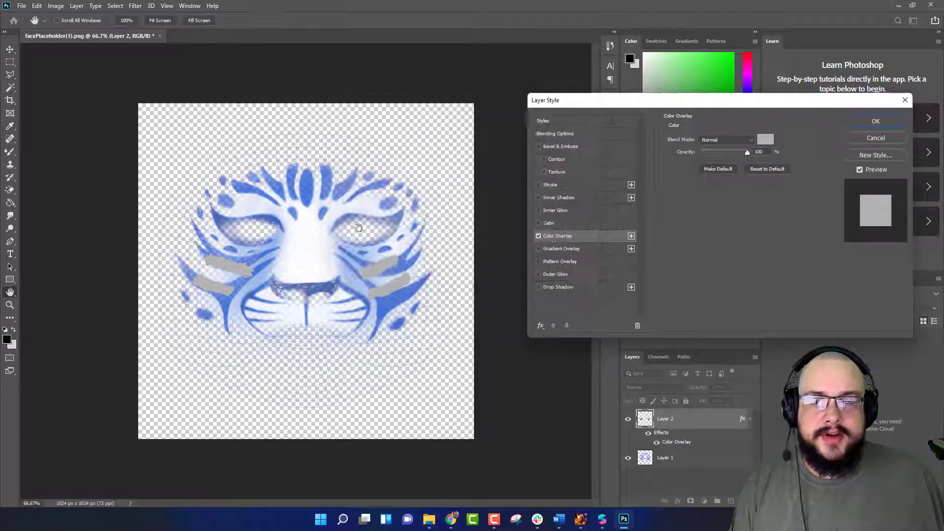
click(866, 124)
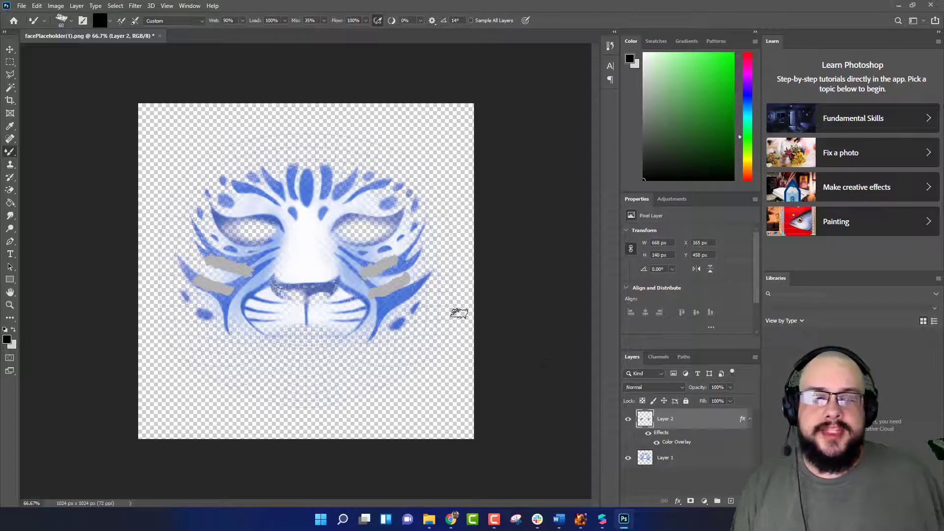
- Hide Layer 1 and save the stripes as PNG, replacing facePlaceholder(1).png
click(628, 458)
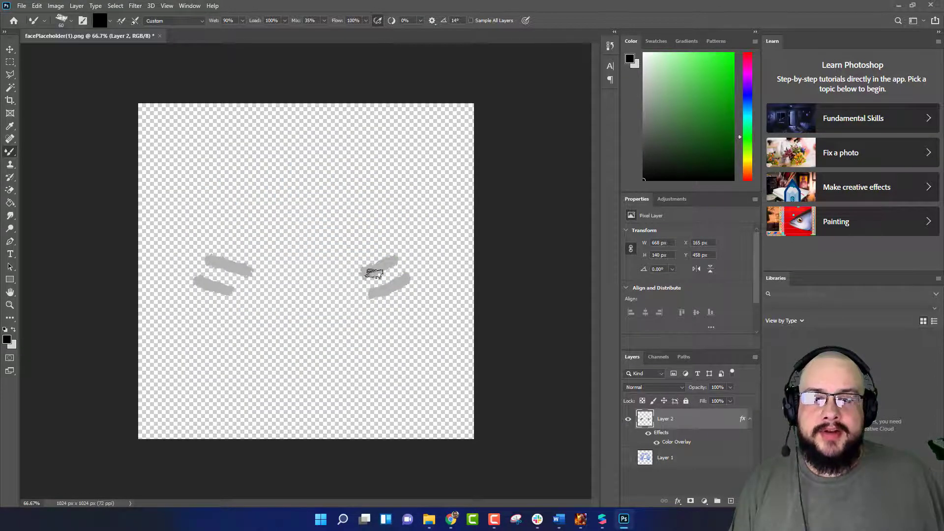
click(22, 5)
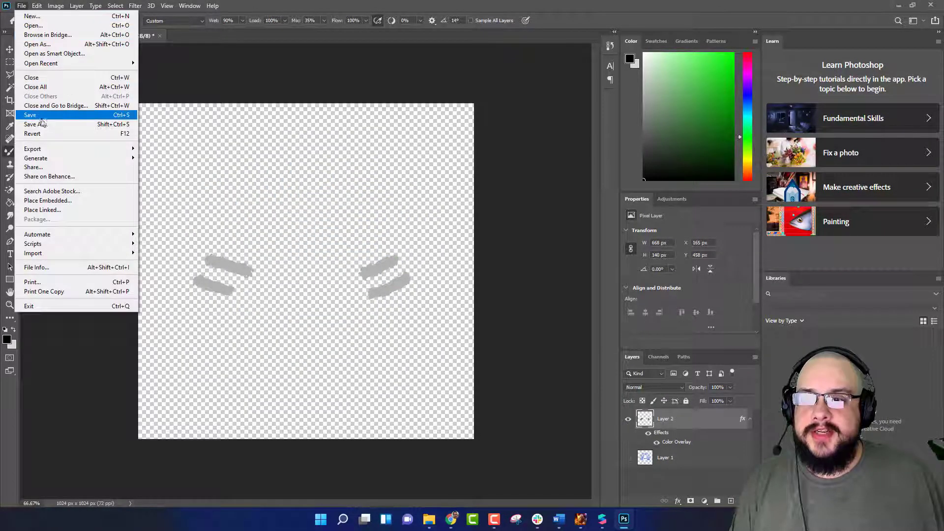
click(31, 116)
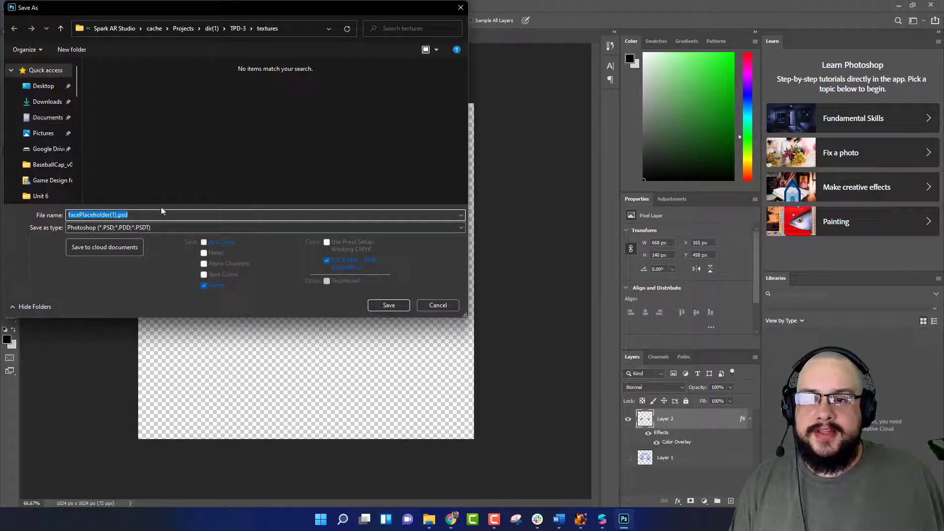
click(175, 227)
click(91, 362)
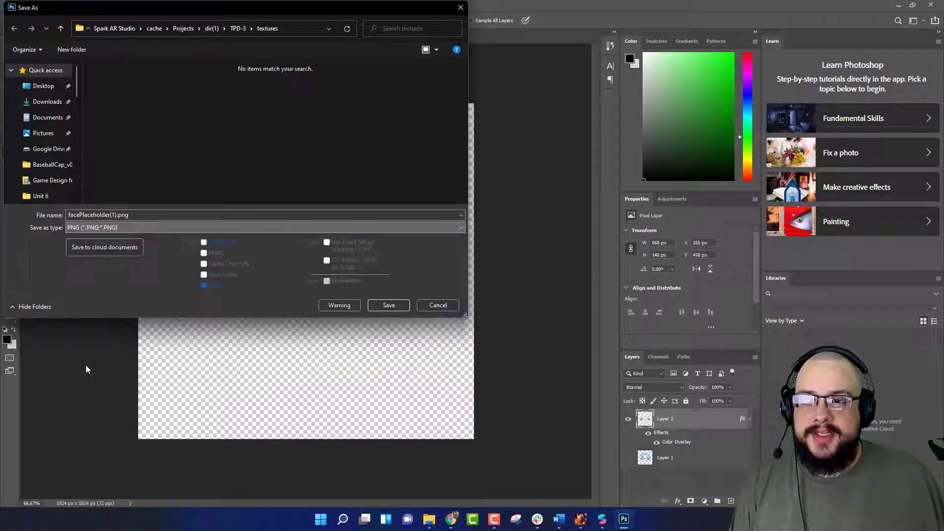
click(170, 100)
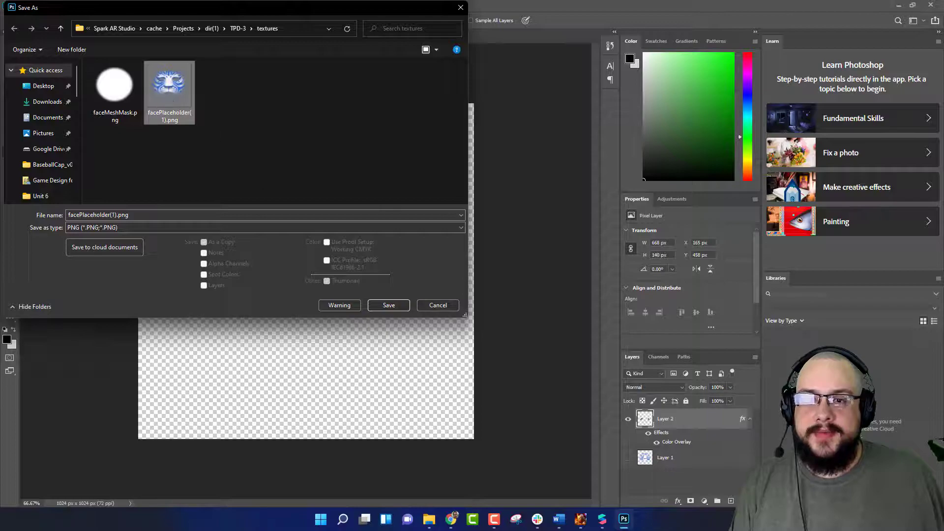
click(388, 304)
click(496, 259)
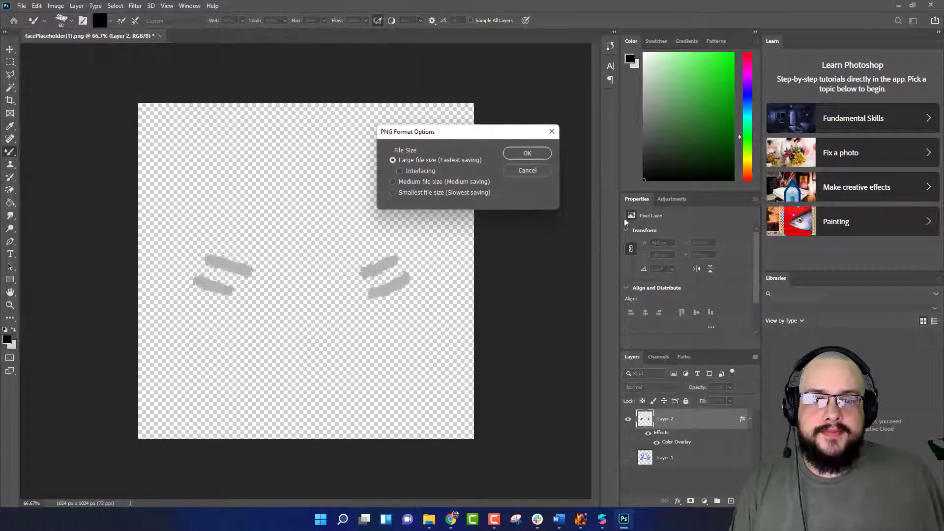
click(528, 154)
- Return to Spark AR Studio and select the face meshes under faceTracker1 and faceTracker0
click(898, 5)
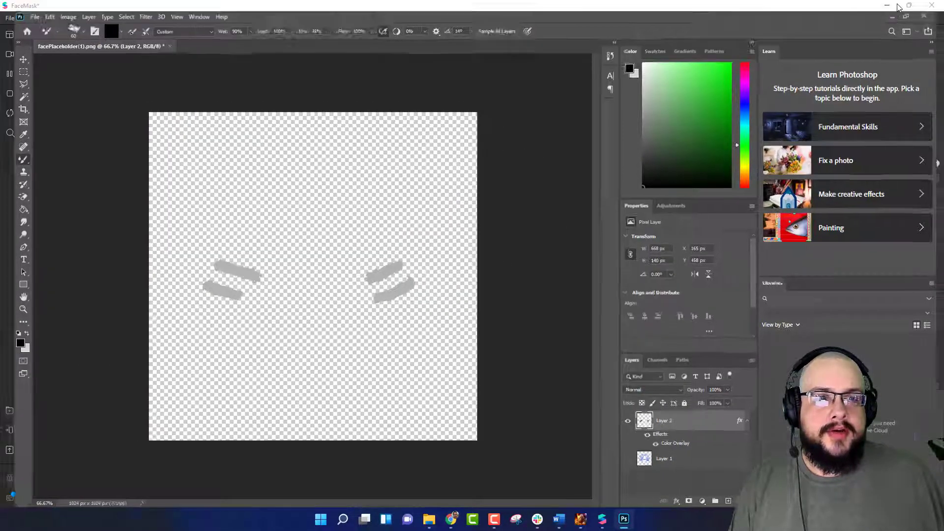
click(661, 10)
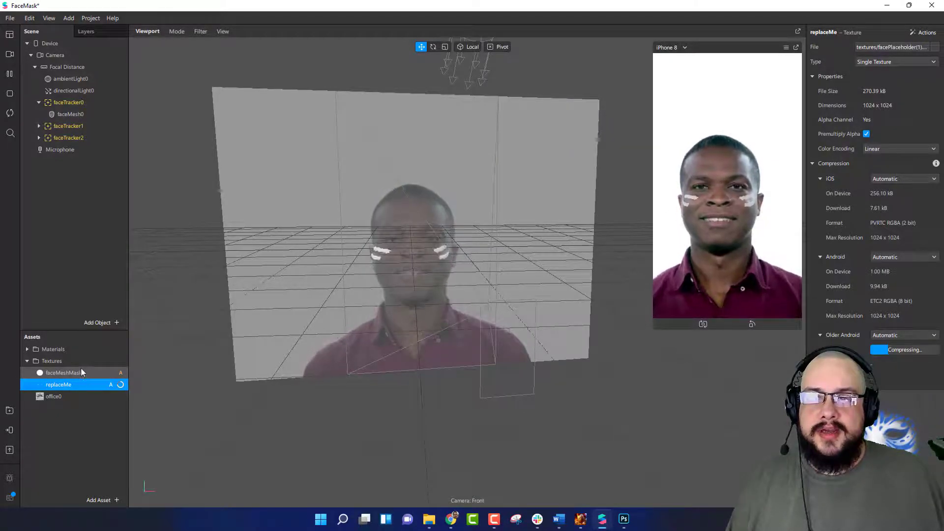
click(40, 127)
click(71, 137)
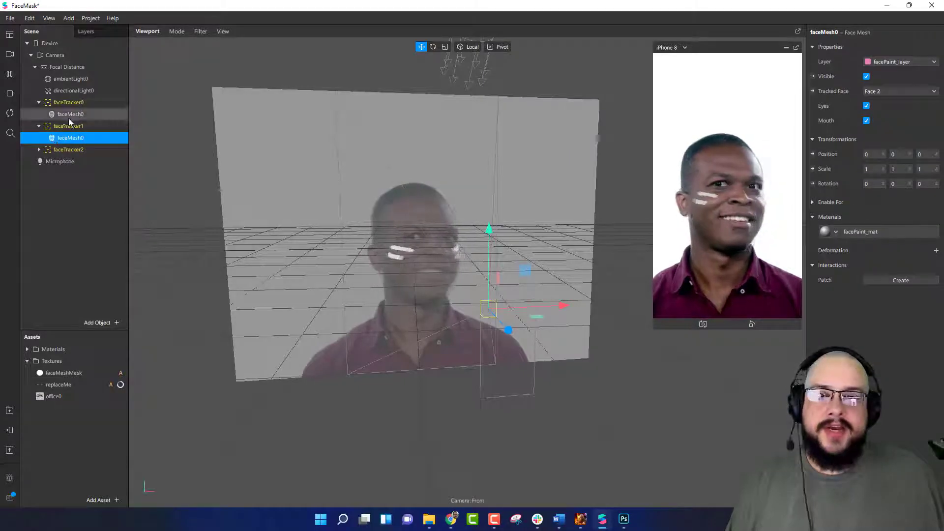
click(70, 114)
- Select facePaint_mat and bring its Metallic and Roughness down to 0 for flat stripes
click(868, 232)
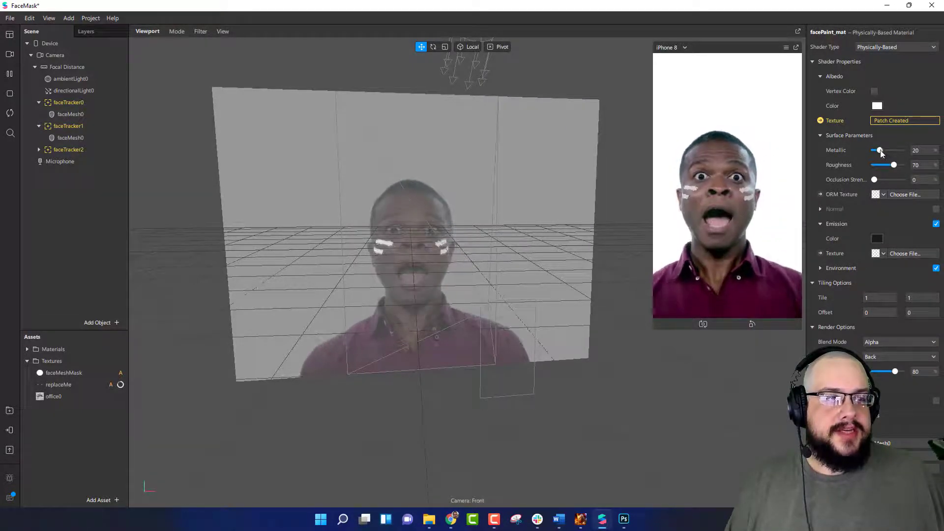
mouse_move(895, 152)
mouse_down()
mouse_move(904, 152)
mouse_move(885, 150)
mouse_move(902, 150)
mouse_move(911, 166)
mouse_up()
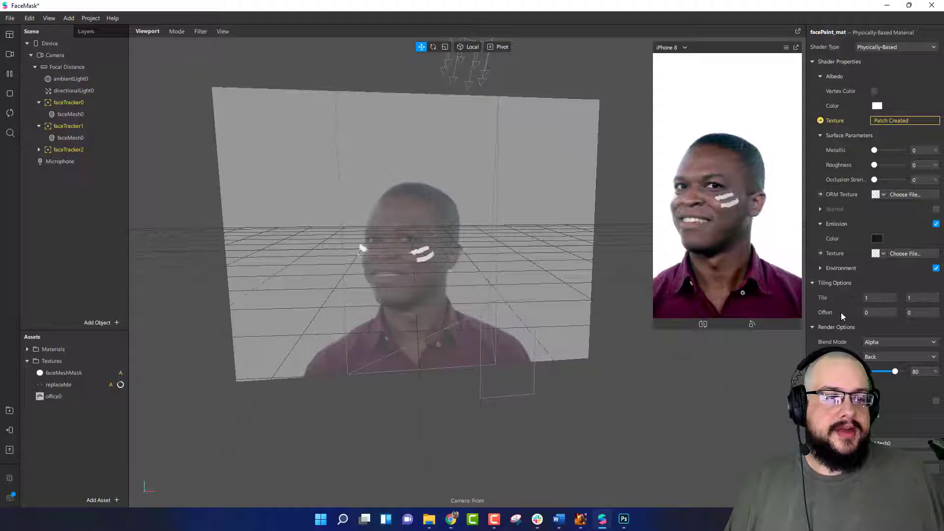
- Try the Subtract, Add and Associative Alpha blend modes on facePaint_mat, fading its opacity way down
click(887, 343)
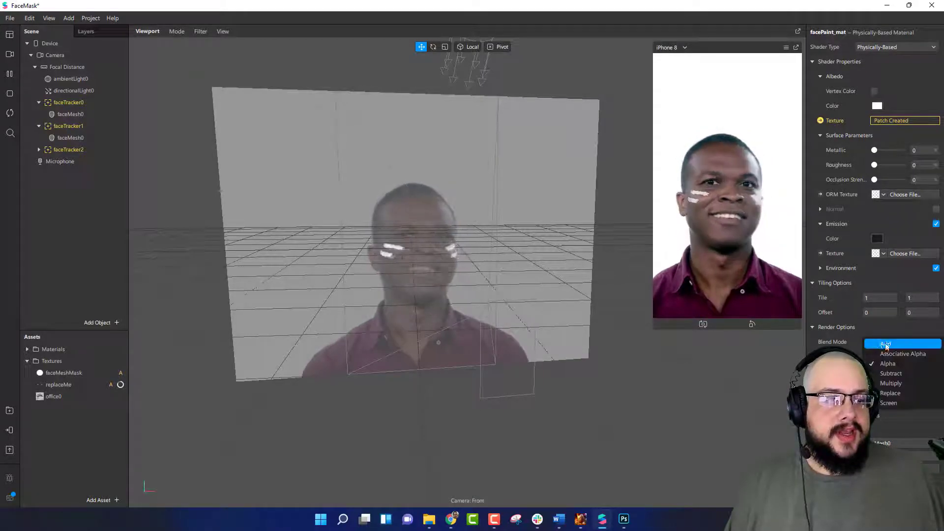
click(890, 373)
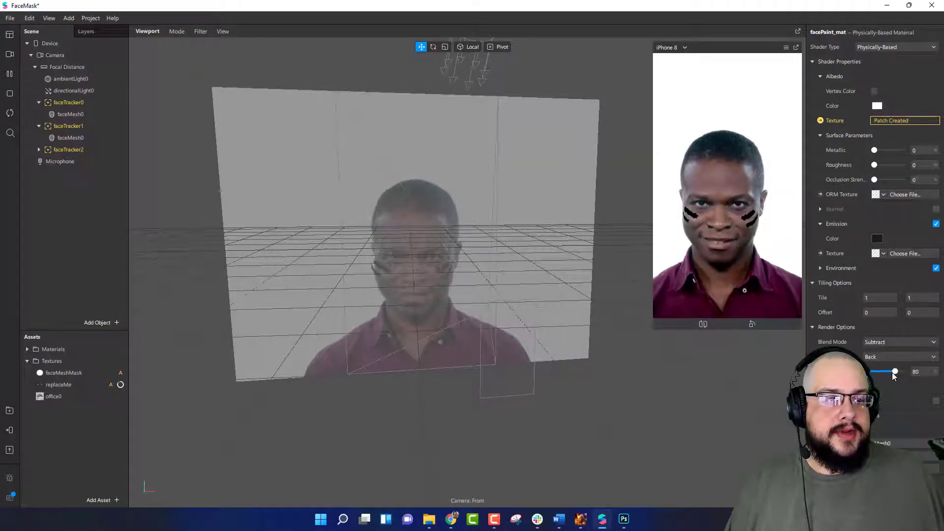
click(882, 342)
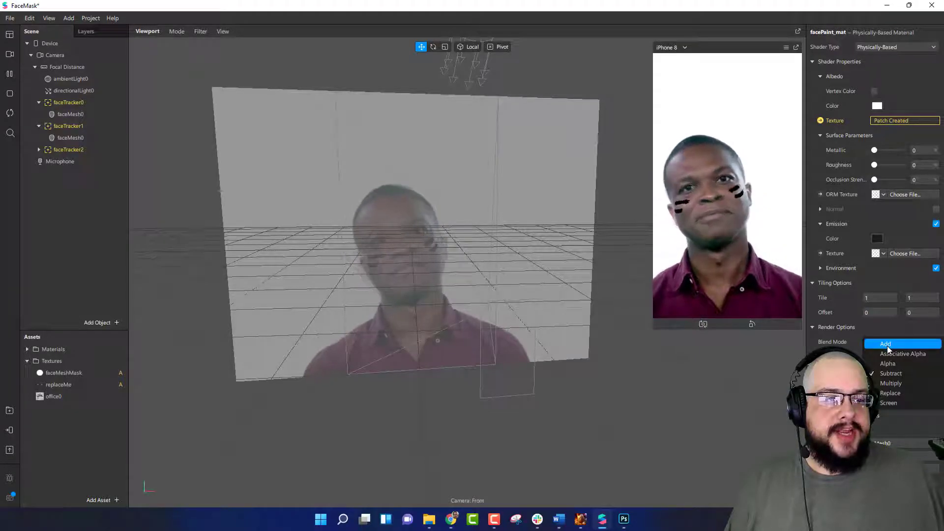
click(887, 346)
click(890, 344)
click(892, 353)
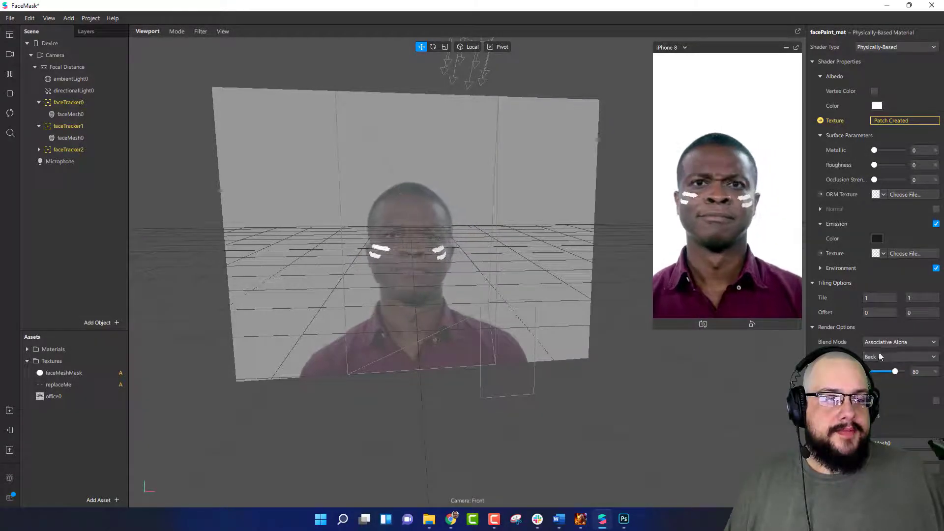
drag(891, 371, 873, 372)
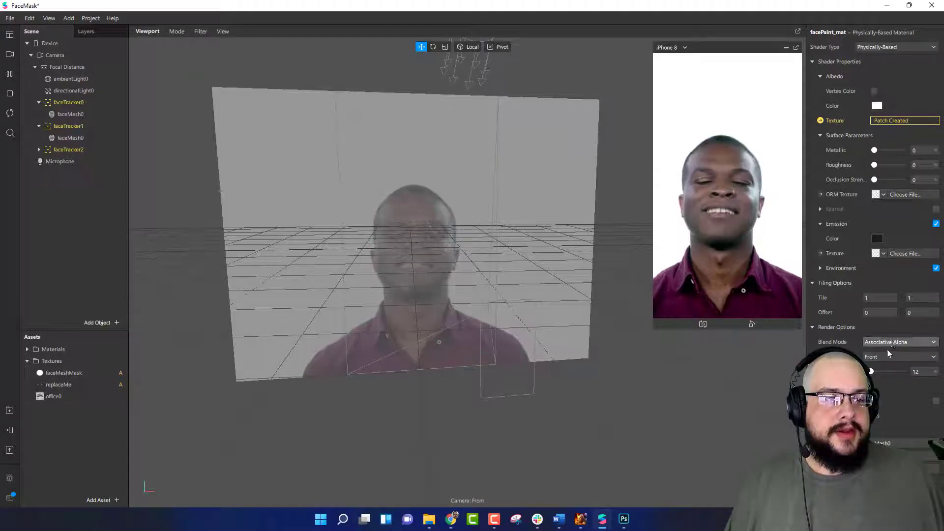
- Try Multiply, then settle on the Add blend mode with opacity raised to about 51
click(894, 338)
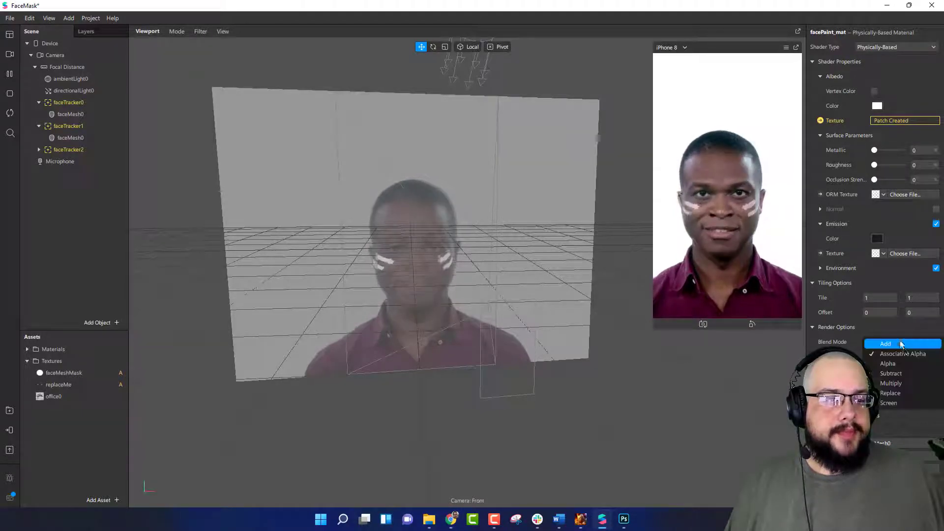
click(900, 384)
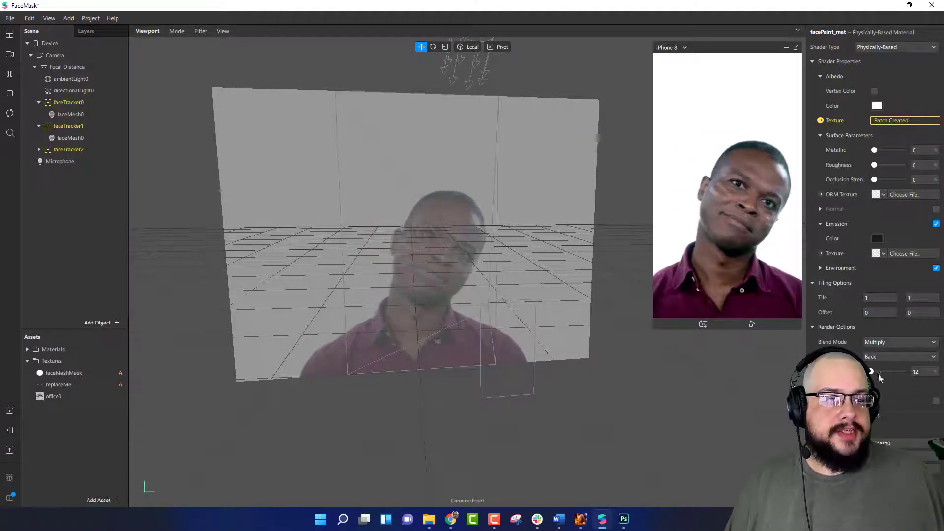
drag(884, 371, 897, 372)
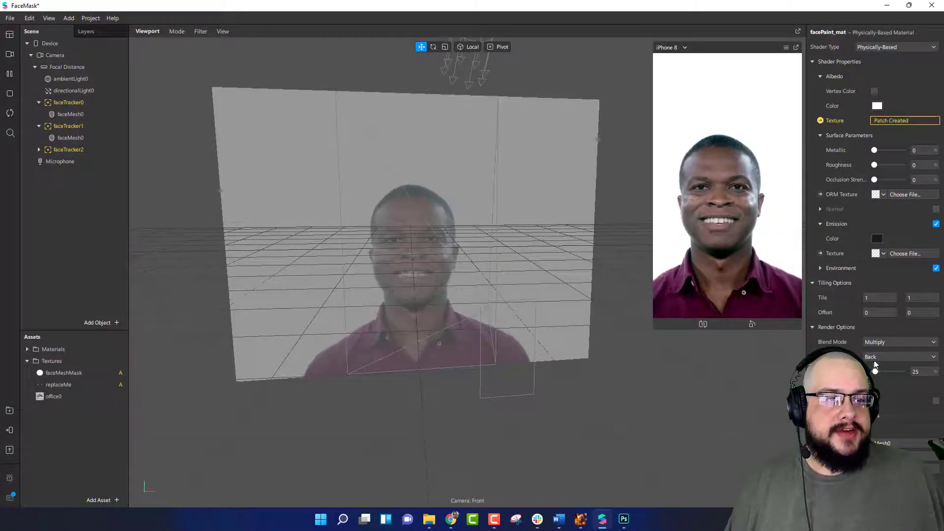
click(883, 358)
click(880, 336)
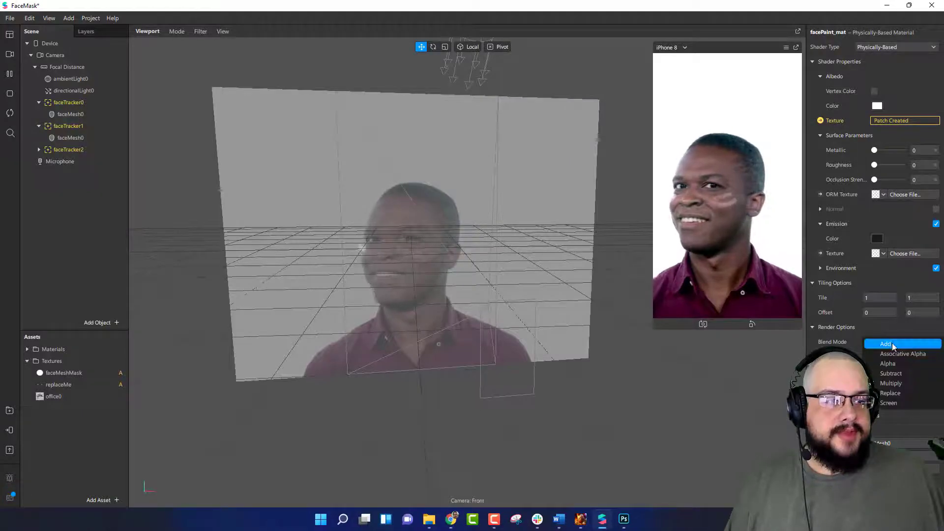
click(887, 348)
drag(874, 371, 895, 372)
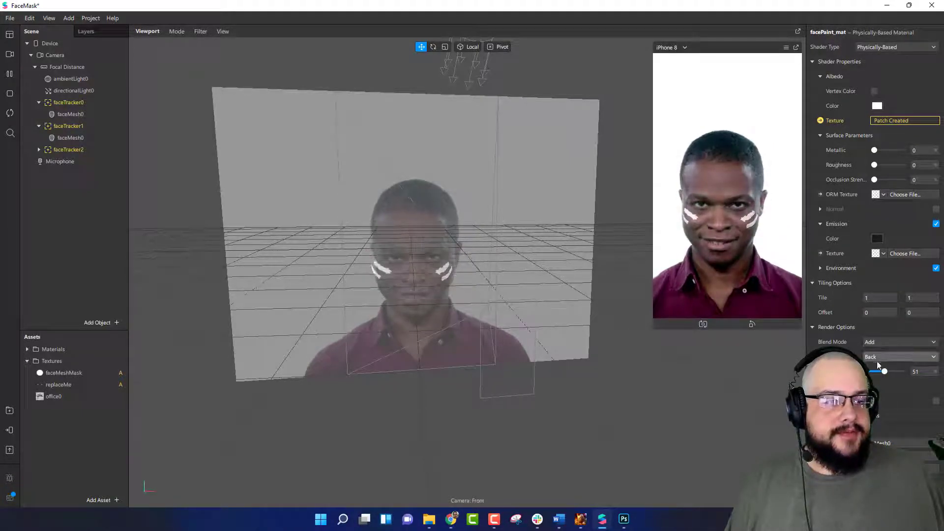
- Change facePaint_mat's albedo colour to grey #9c9c9c
click(876, 106)
drag(586, 221, 584, 190)
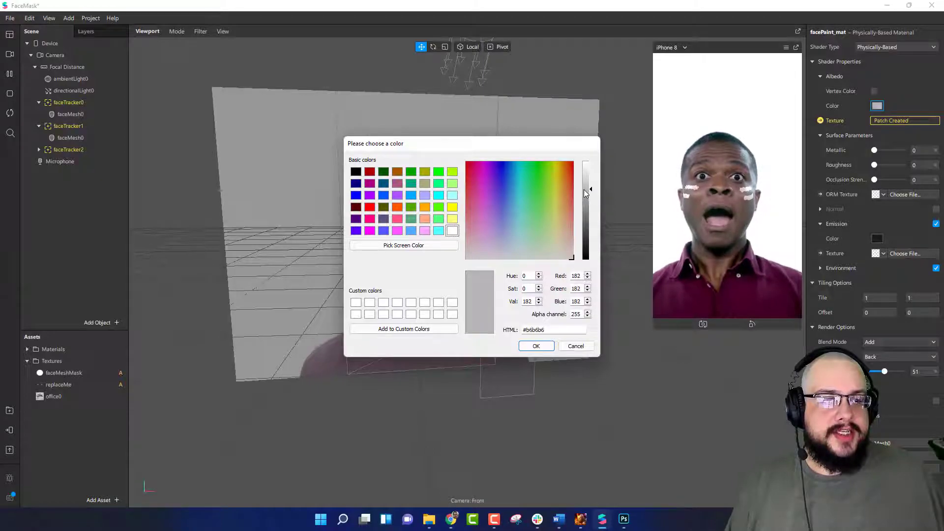
click(536, 346)
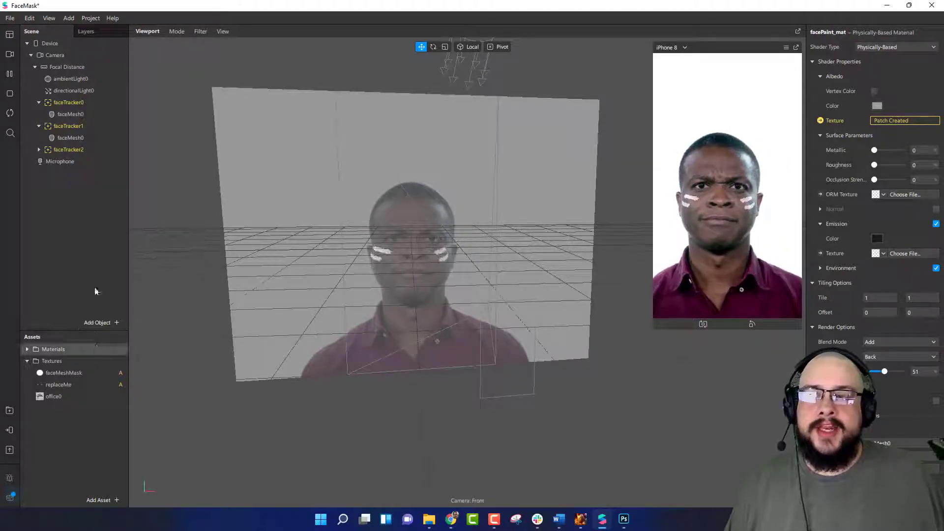
click(66, 20)
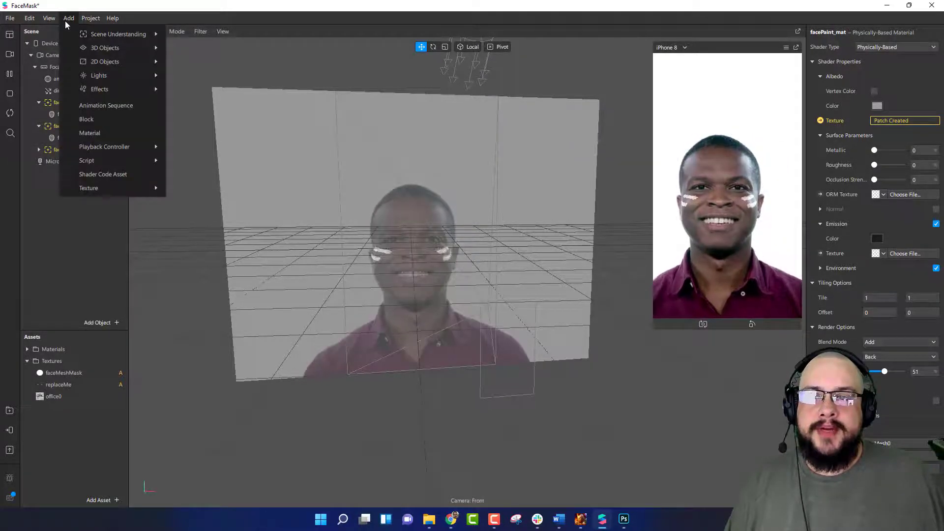
click(98, 323)
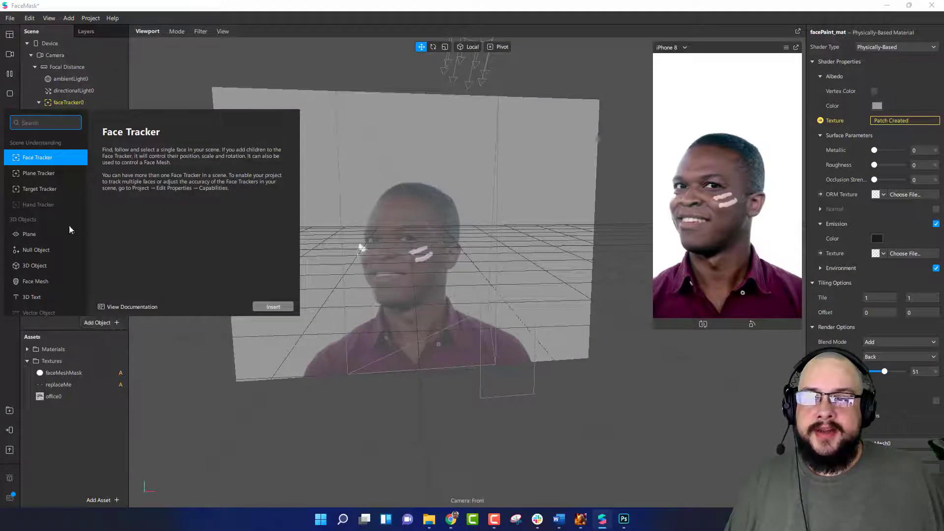
scroll(63, 188, down, 3)
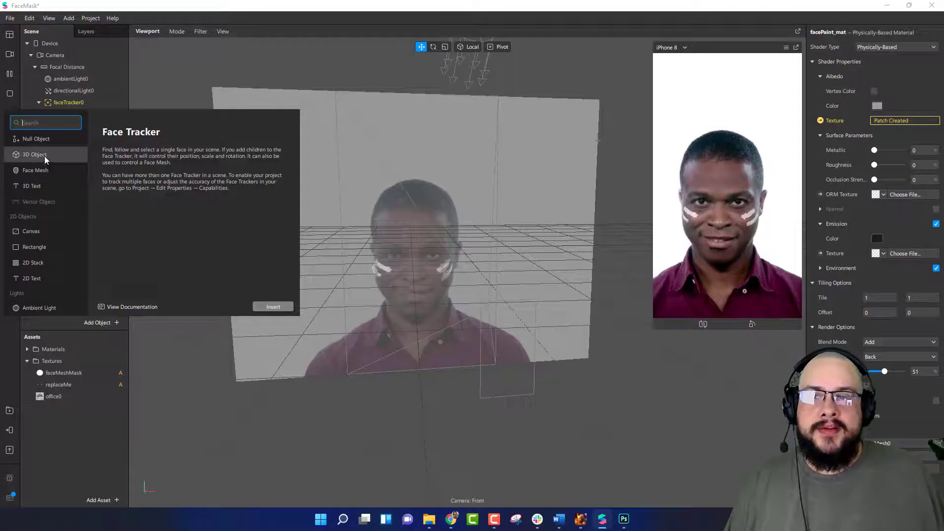
scroll(44, 156, down, 3)
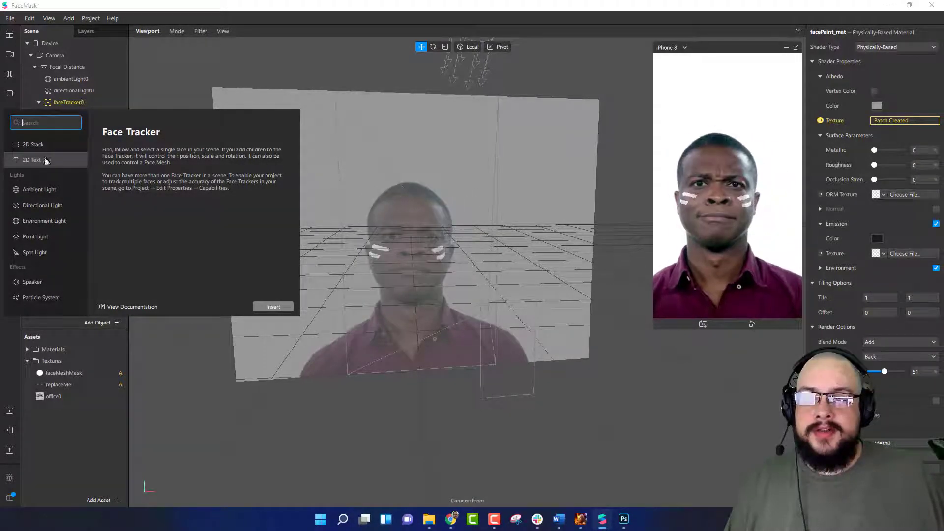
scroll(47, 192, down, 1)
click(194, 5)
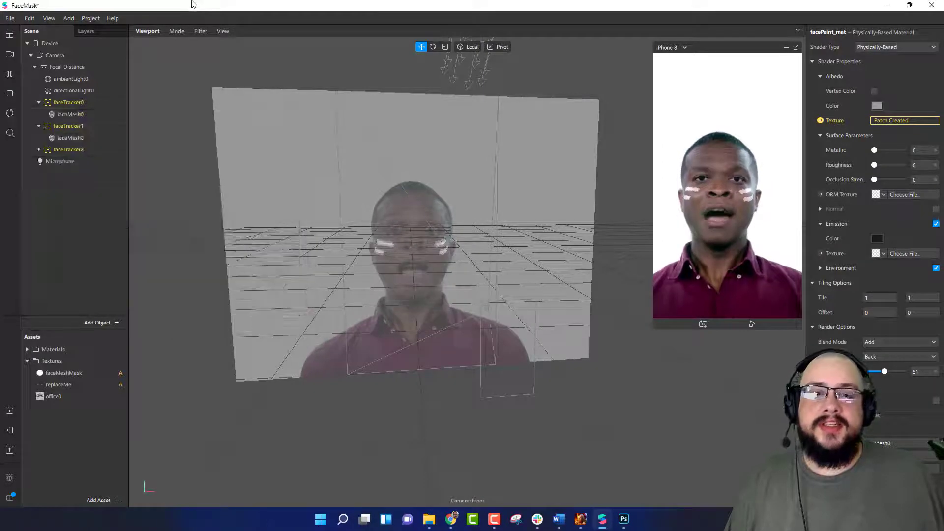